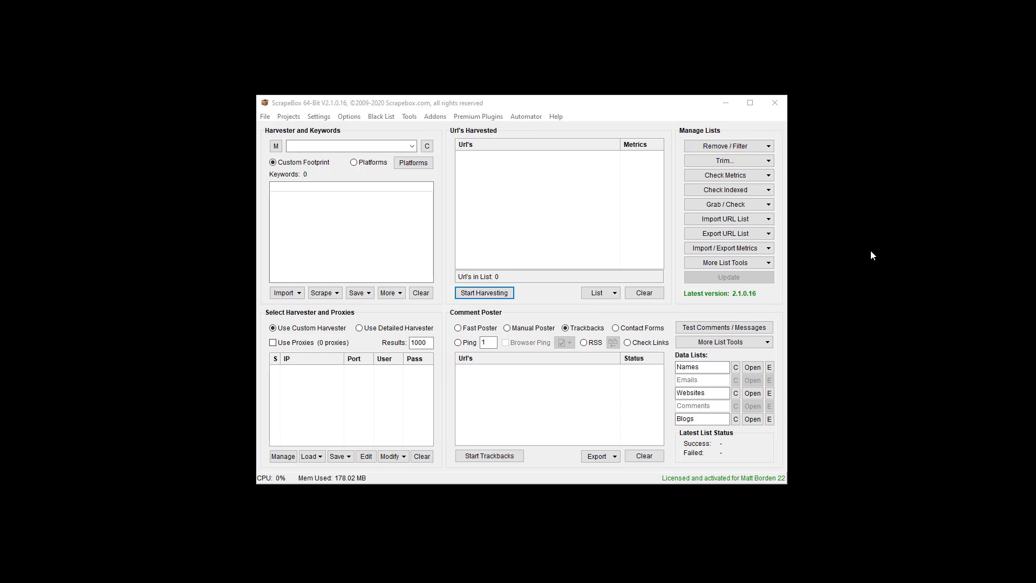
Step: Confirm Moz Plugin 1.0.0.1 in the available premium plugins list and update all plugins
{"action": "left_click", "coordinate": [473, 117]}
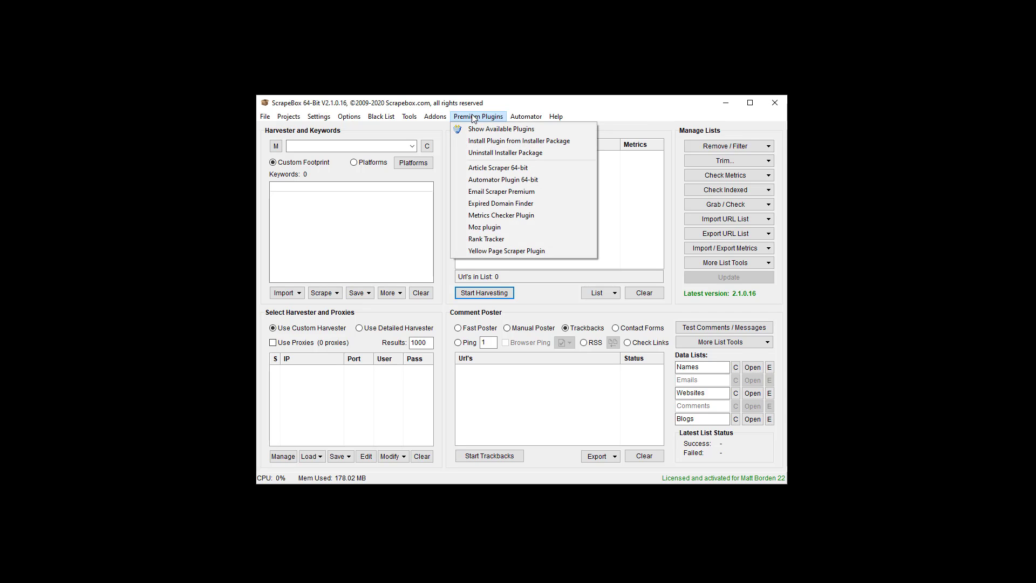
{"action": "left_click", "coordinate": [481, 129]}
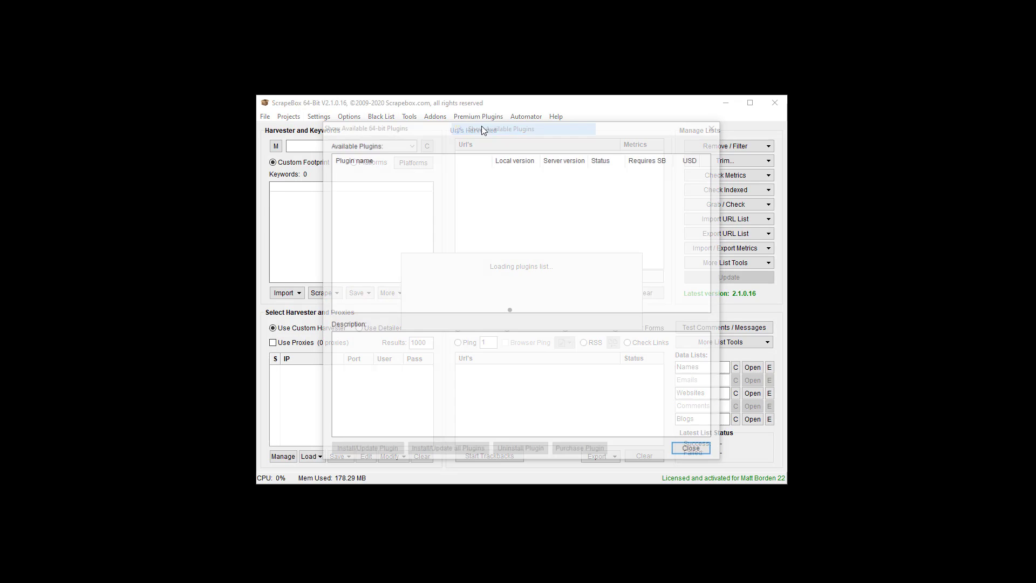
{"action": "left_click", "coordinate": [364, 244]}
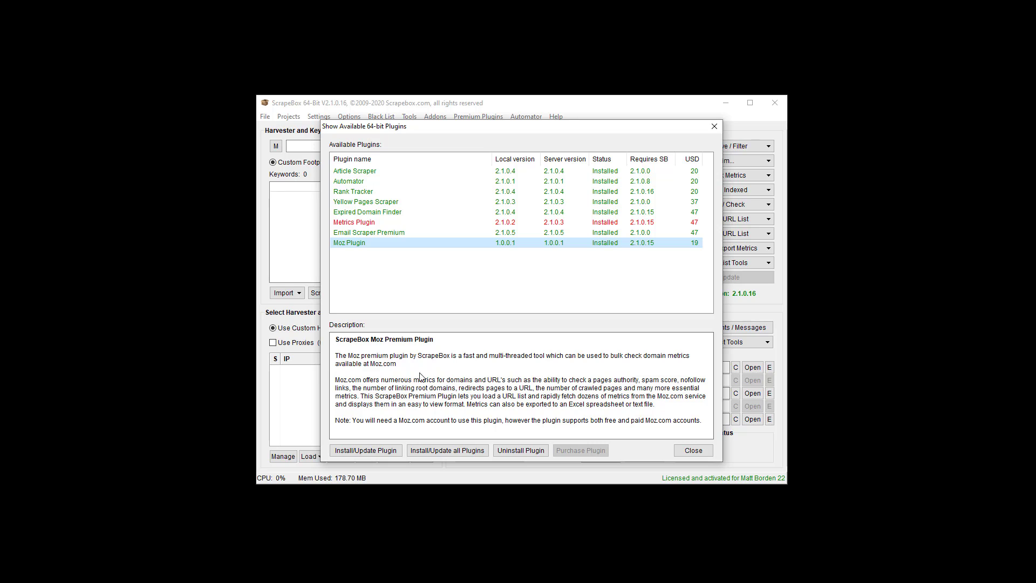
{"action": "left_click", "coordinate": [415, 451]}
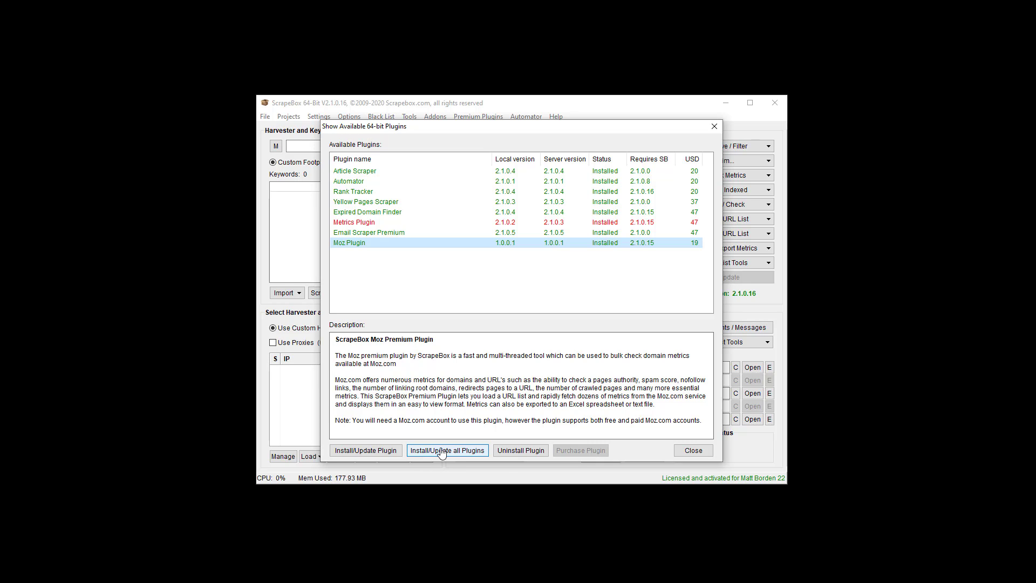
{"action": "left_click", "coordinate": [708, 451]}
Step: Recheck the Moz Plugin entry among the available plugins, then launch the Moz plugin
{"action": "left_click", "coordinate": [493, 119]}
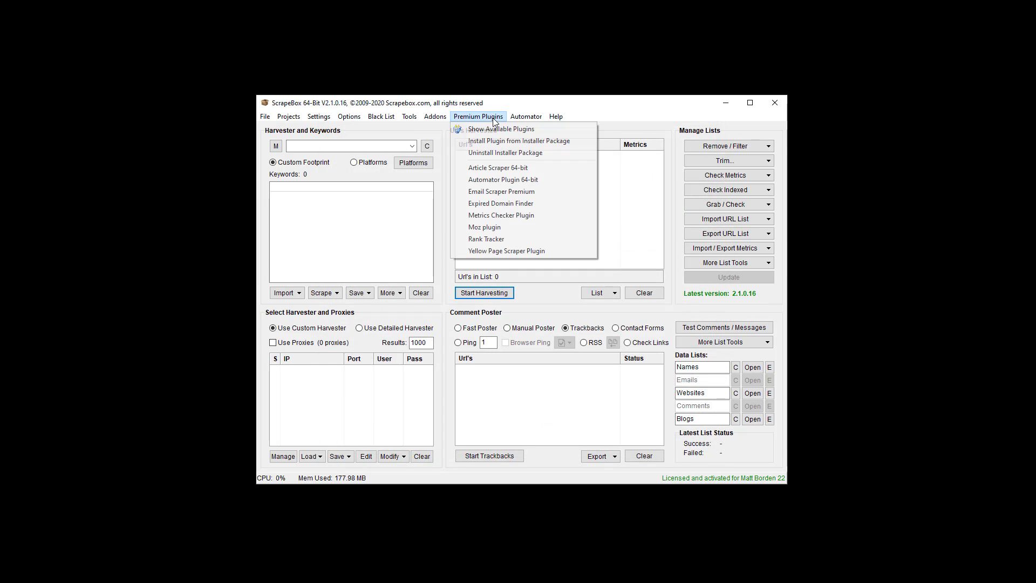
{"action": "left_click", "coordinate": [497, 128]}
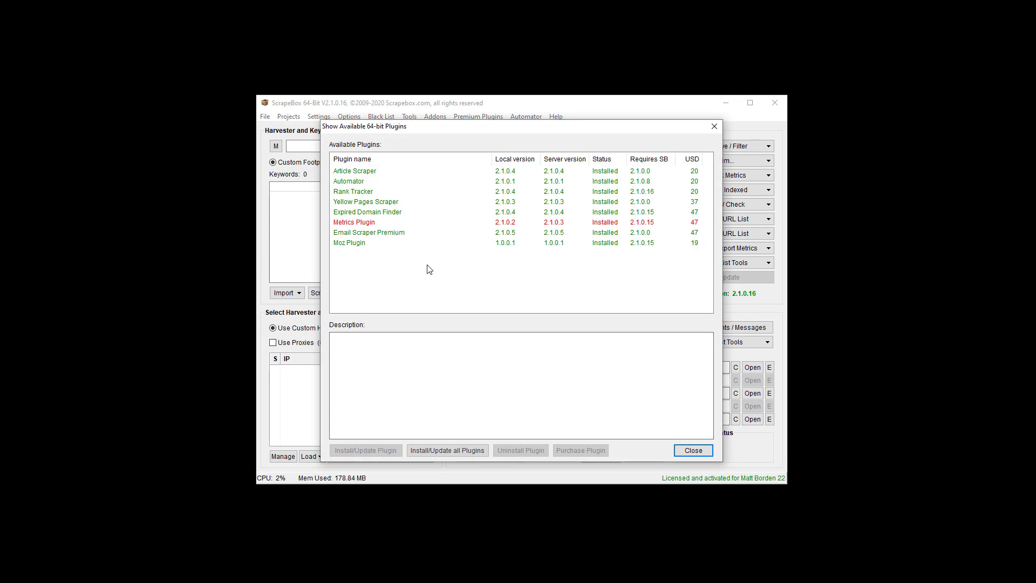
{"action": "left_click", "coordinate": [388, 242]}
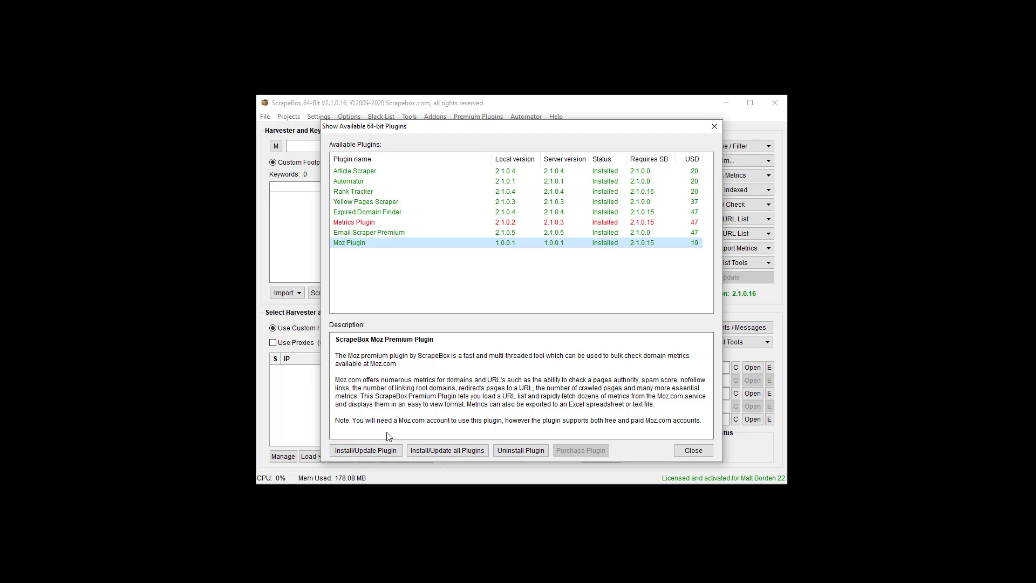
{"action": "left_click", "coordinate": [523, 453]}
{"action": "left_click", "coordinate": [693, 452]}
{"action": "left_click", "coordinate": [487, 119]}
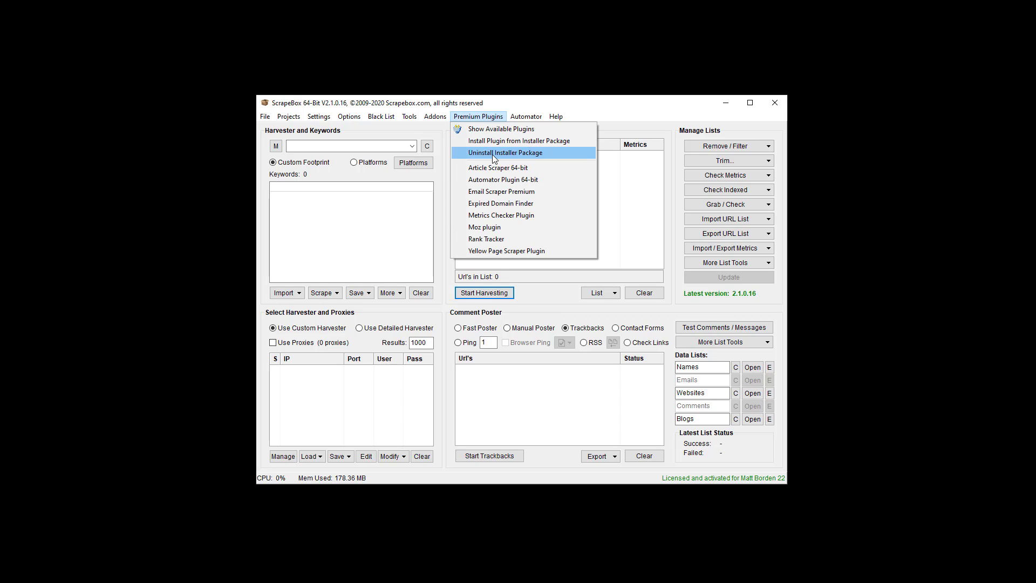
{"action": "left_click", "coordinate": [502, 228]}
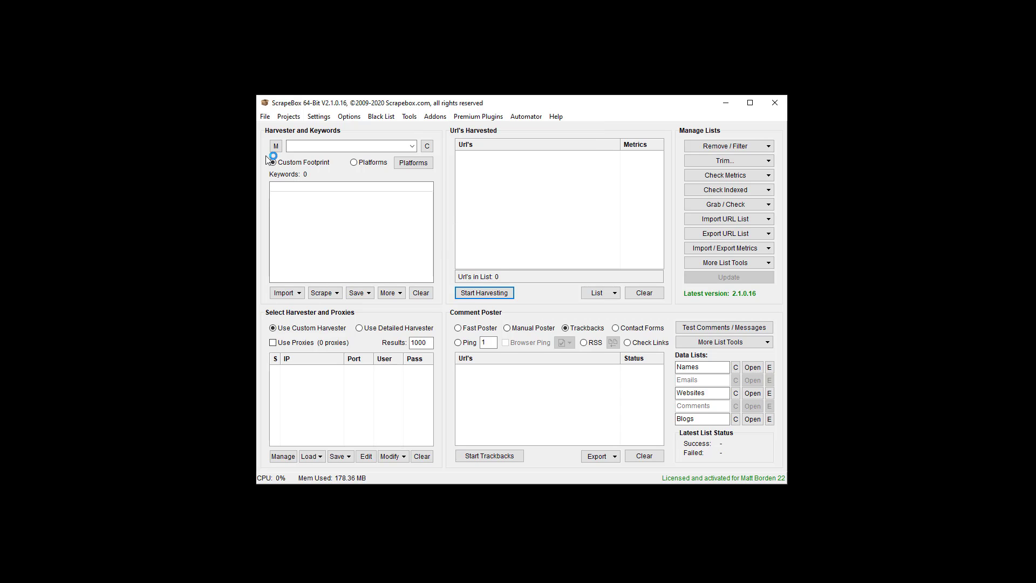
Step: Move the Moz window aside and paste the 81 copied URLs into the Url's Harvested list
{"action": "left_click_drag", "start_coordinate": [450, 123], "coordinate": [253, 118]}
{"action": "right_click", "coordinate": [555, 190]}
{"action": "left_click", "coordinate": [572, 207]}
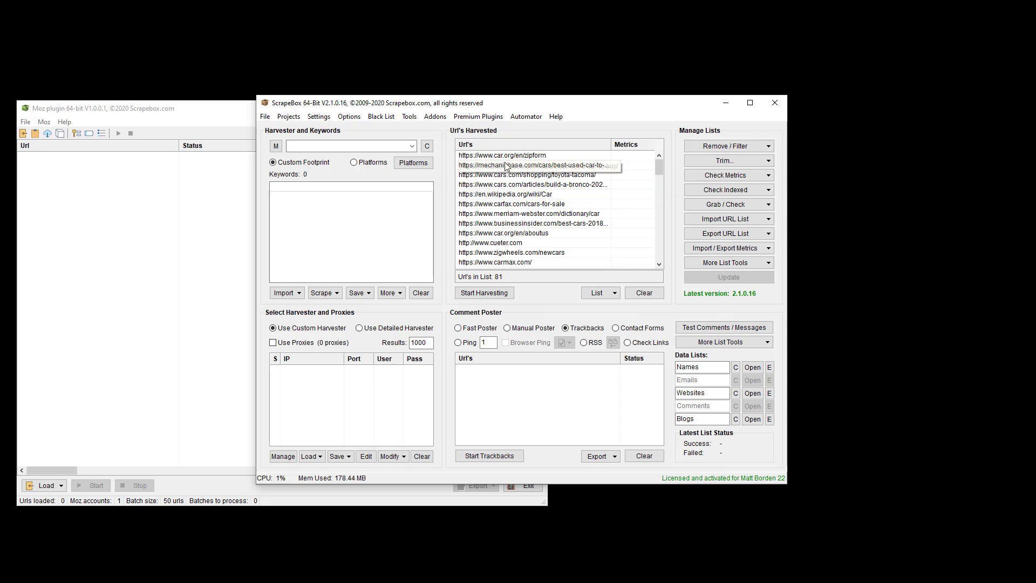
Step: Bring the Moz plugin window back on top over the ScrapeBox main window
{"action": "left_click", "coordinate": [184, 239]}
{"action": "left_click_drag", "start_coordinate": [333, 115], "coordinate": [568, 111]}
{"action": "left_click_drag", "start_coordinate": [448, 109], "coordinate": [444, 184]}
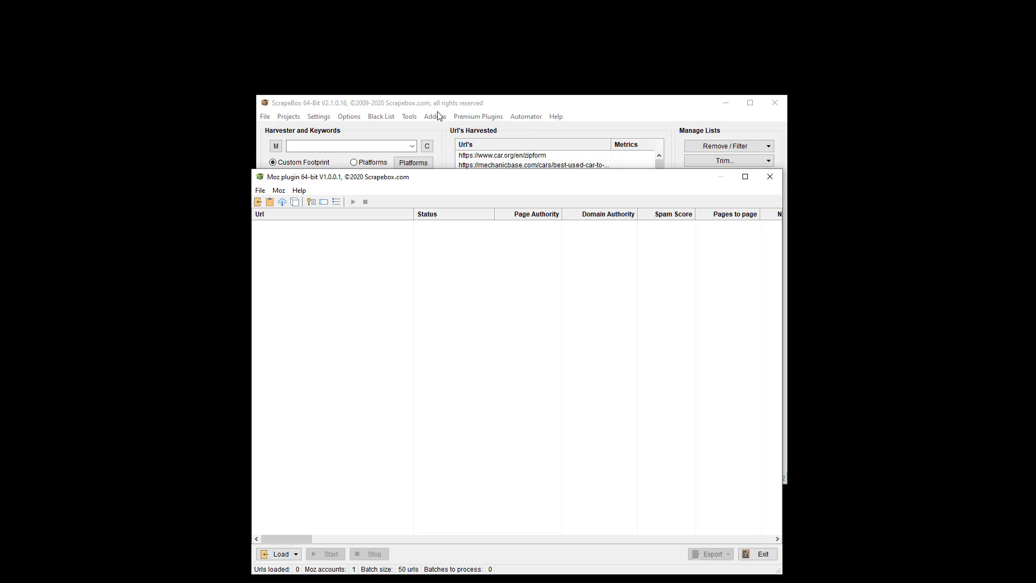
{"action": "left_click_drag", "start_coordinate": [432, 178], "coordinate": [433, 104]}
{"action": "left_click", "coordinate": [280, 117]}
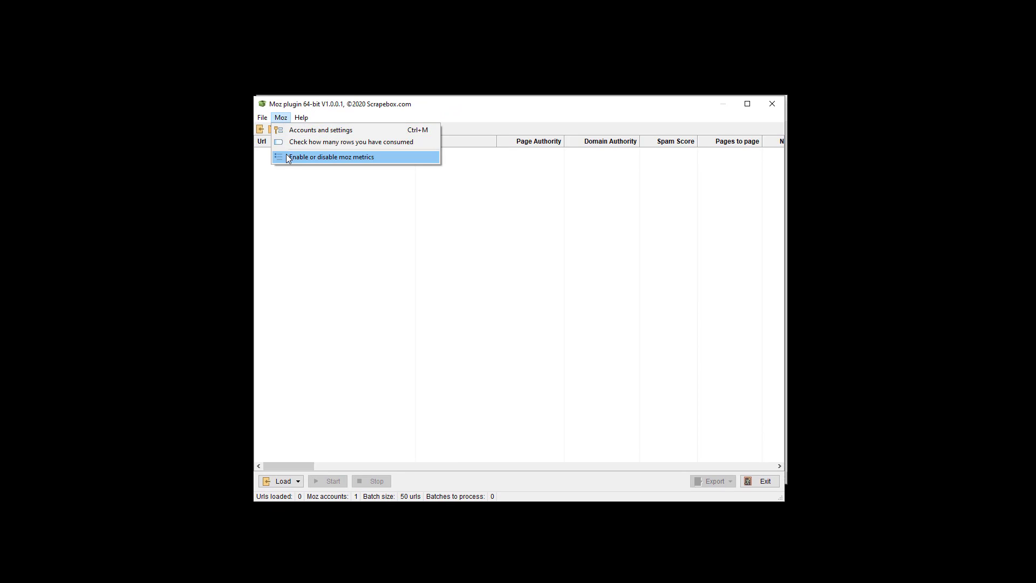
{"action": "left_click", "coordinate": [378, 156]}
{"action": "scroll", "coordinate": [458, 322], "scroll_direction": "down", "scroll_amount": 12}
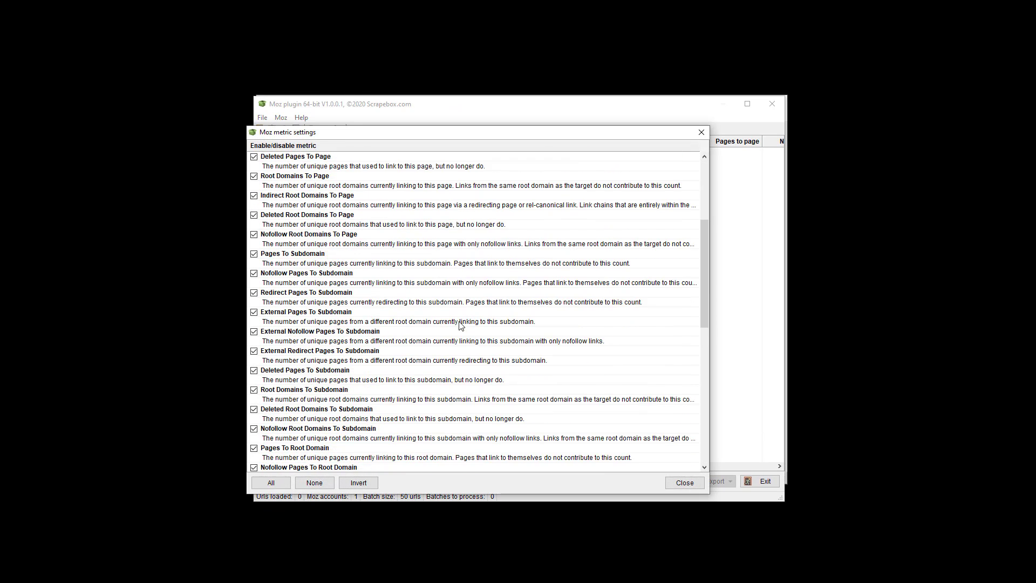
{"action": "scroll", "coordinate": [458, 322], "scroll_direction": "down", "scroll_amount": 6}
{"action": "scroll", "coordinate": [455, 319], "scroll_direction": "up", "scroll_amount": 18}
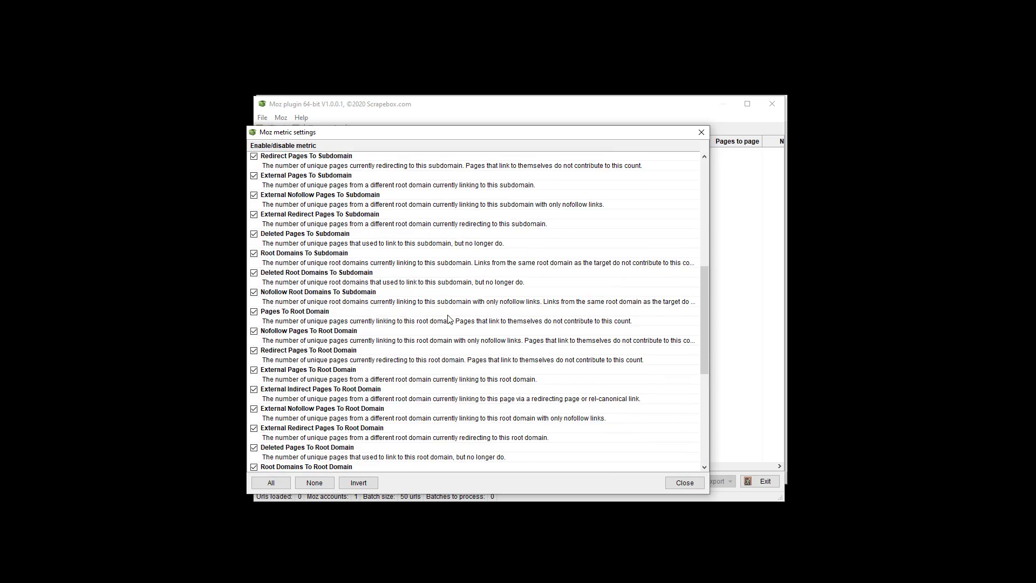
{"action": "scroll", "coordinate": [286, 216], "scroll_direction": "down", "scroll_amount": 10}
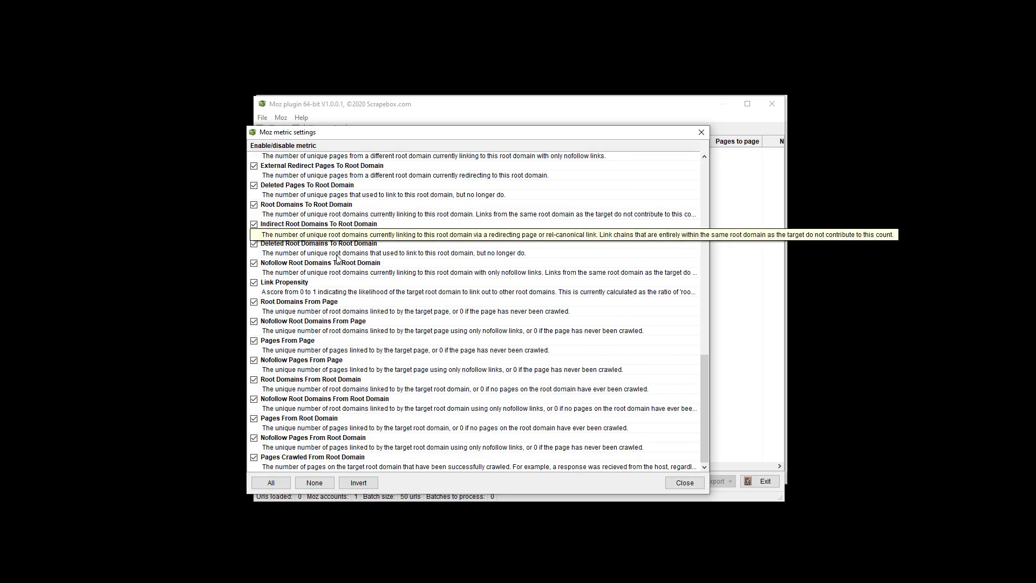
{"action": "left_click", "coordinate": [681, 484]}
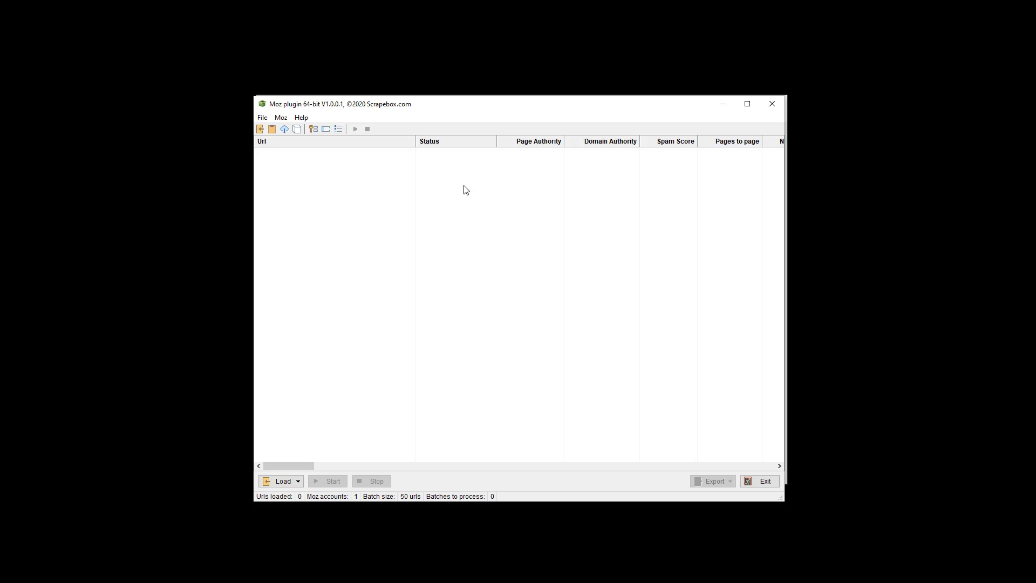
Step: Load the 81 ScrapeBox-harvested URLs into the Moz plugin's URL table
{"action": "left_click", "coordinate": [263, 118]}
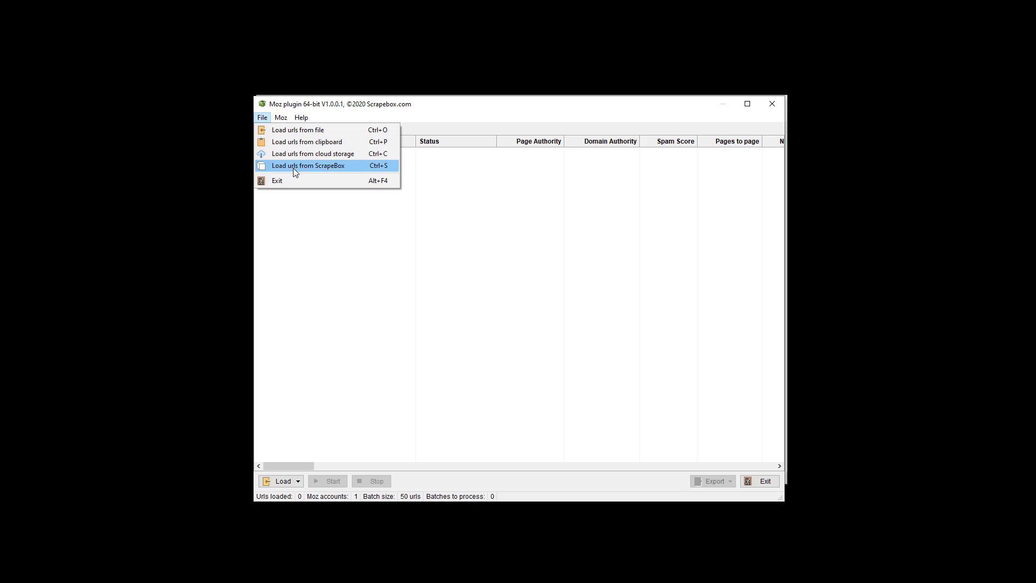
{"action": "left_click", "coordinate": [294, 224]}
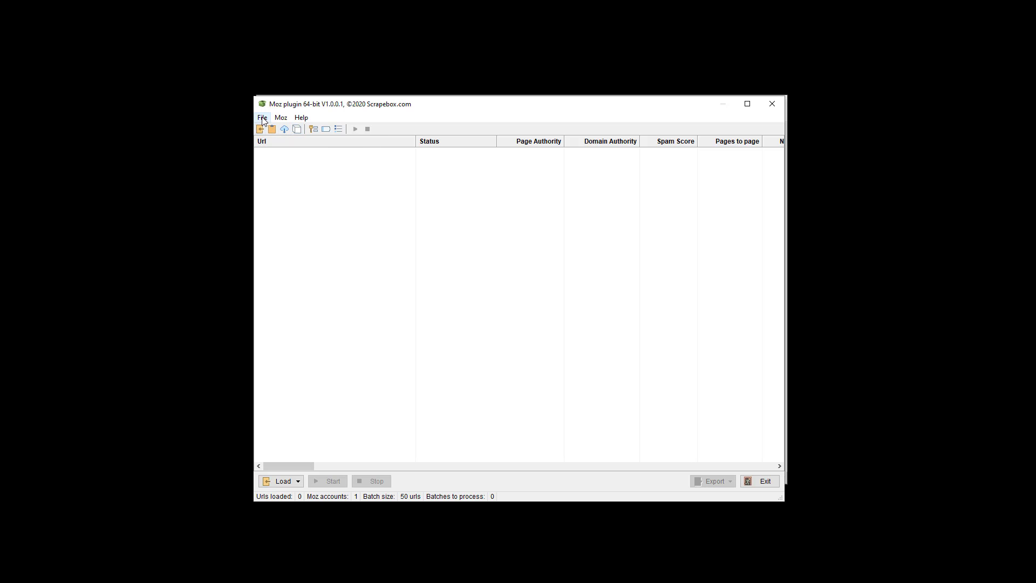
{"action": "left_click", "coordinate": [263, 118]}
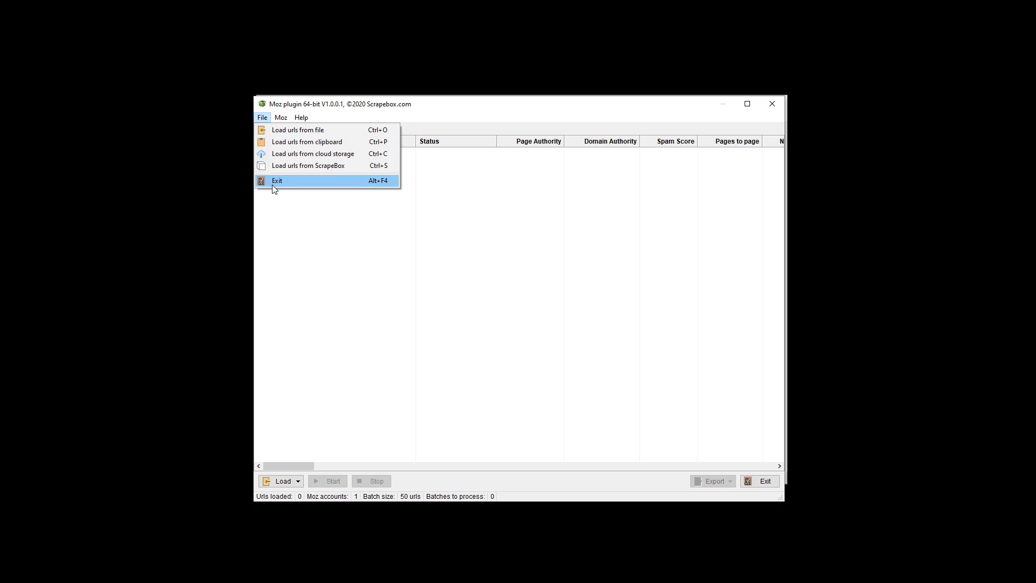
{"action": "left_click", "coordinate": [305, 228]}
{"action": "left_click", "coordinate": [282, 482]}
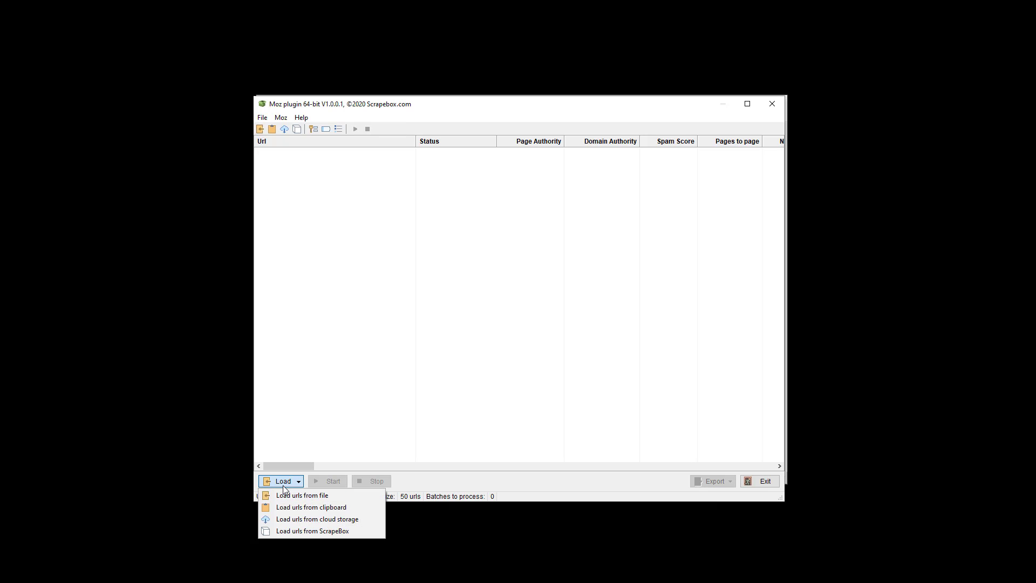
{"action": "left_click", "coordinate": [300, 531]}
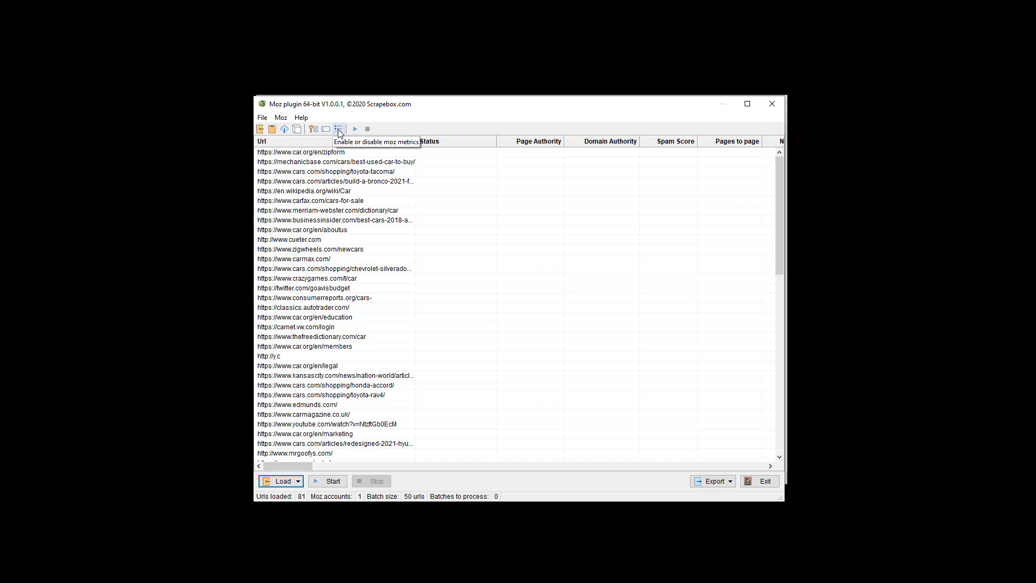
Step: Browse the Moz plugin's File and Moz menus for account, usage and metric options
{"action": "left_click", "coordinate": [280, 118]}
{"action": "left_click", "coordinate": [360, 190]}
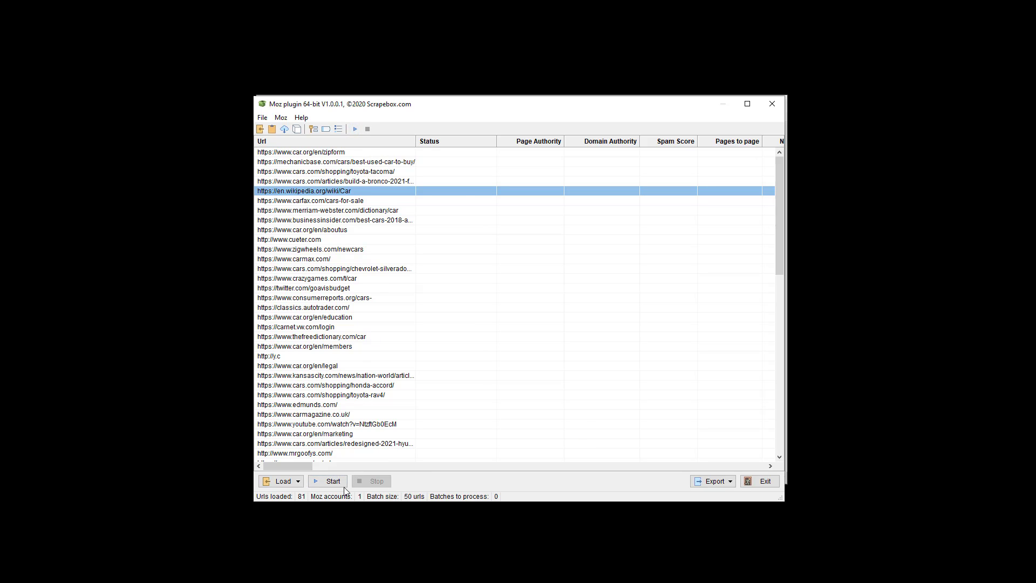
{"action": "left_click", "coordinate": [262, 117]}
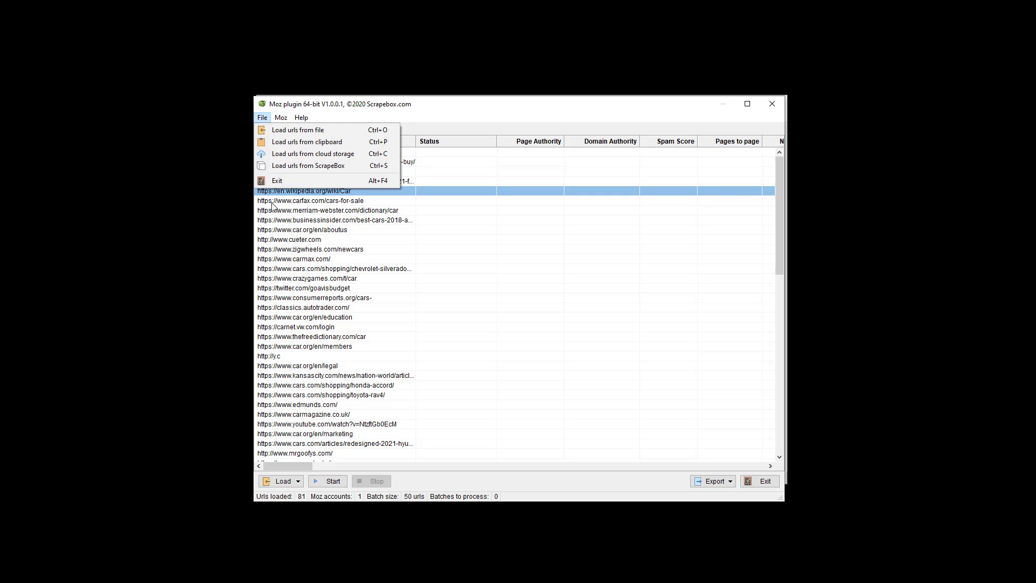
{"action": "left_click", "coordinate": [305, 249]}
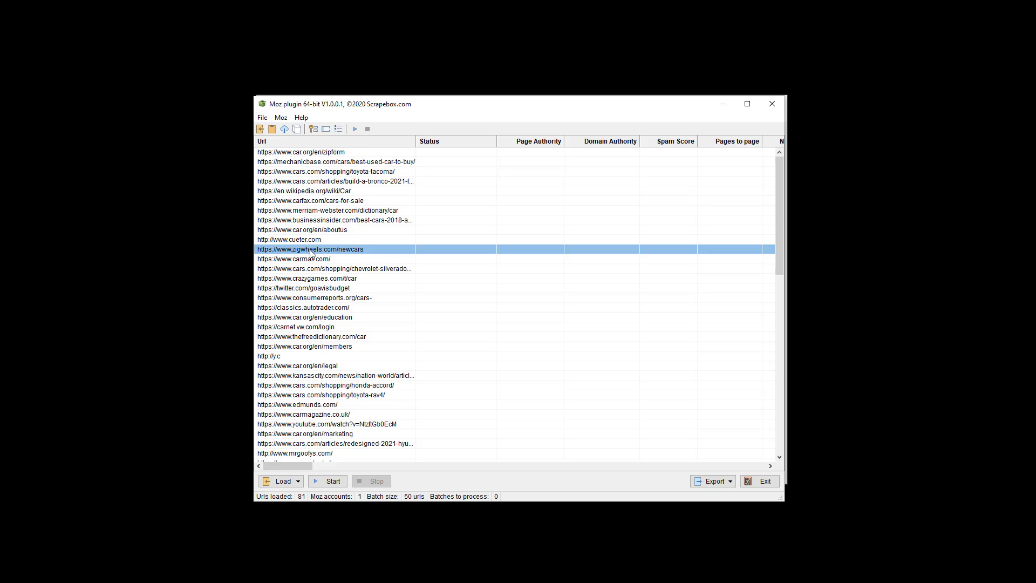
{"action": "left_click", "coordinate": [281, 118]}
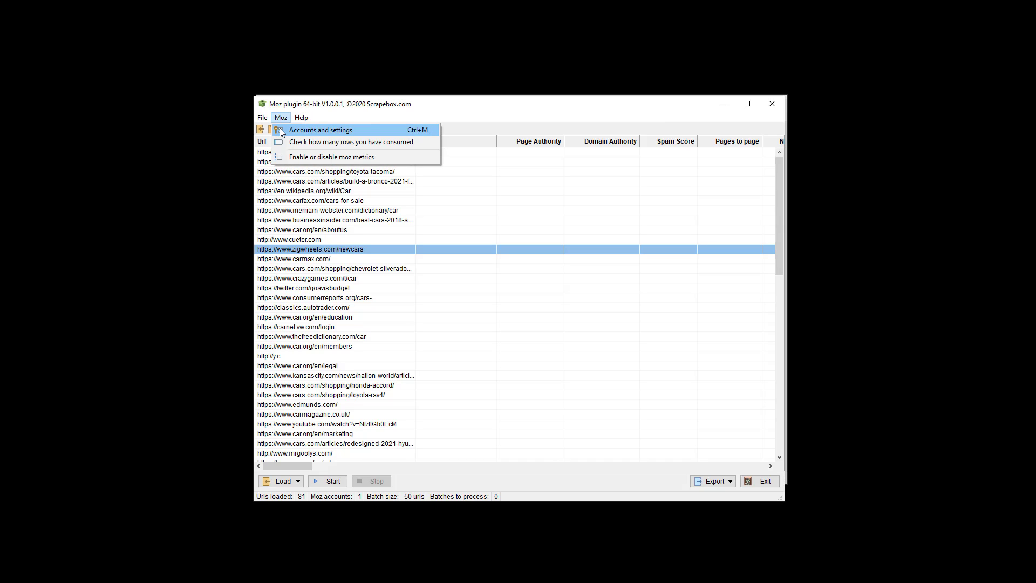
Step: Open Moz > Accounts and settings for ID|SECRET pairs and request delays
{"action": "mouse_move", "coordinate": [308, 123]}
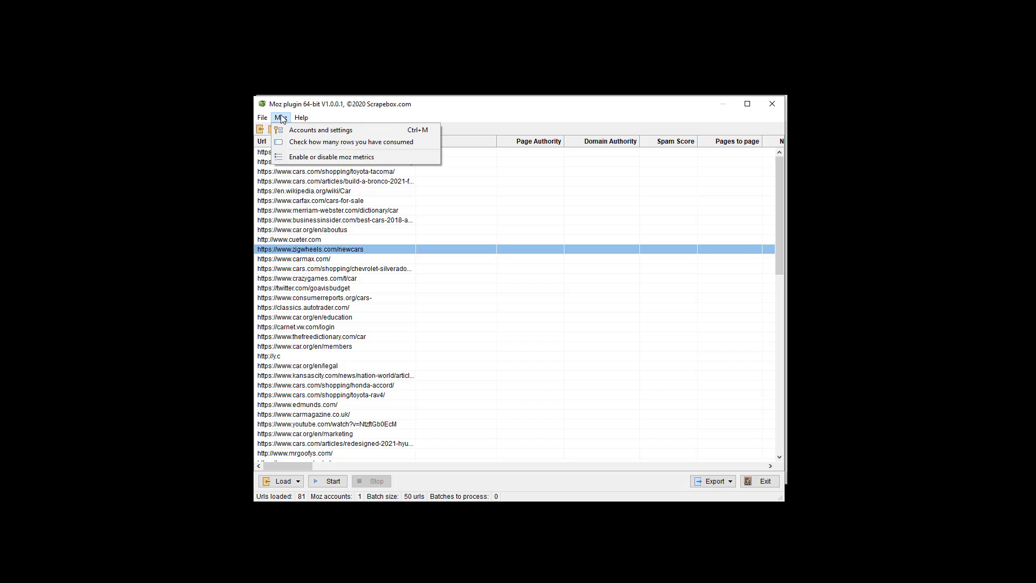
{"action": "left_click", "coordinate": [281, 128]}
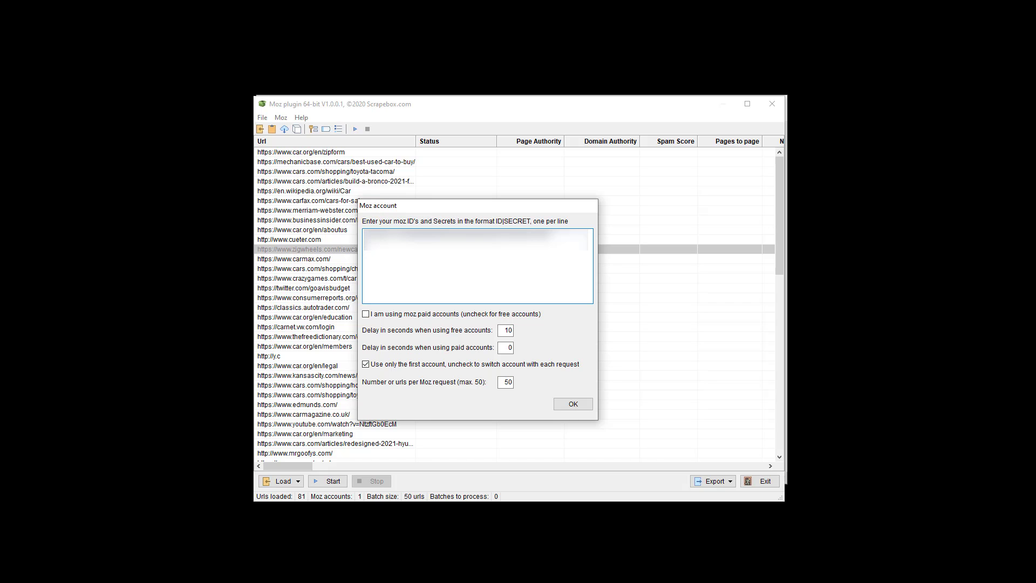
Step: In a blank Notepad document, type the sample Moz account ID and the secret on separate lines
{"action": "key", "text": "alt+Tab"}
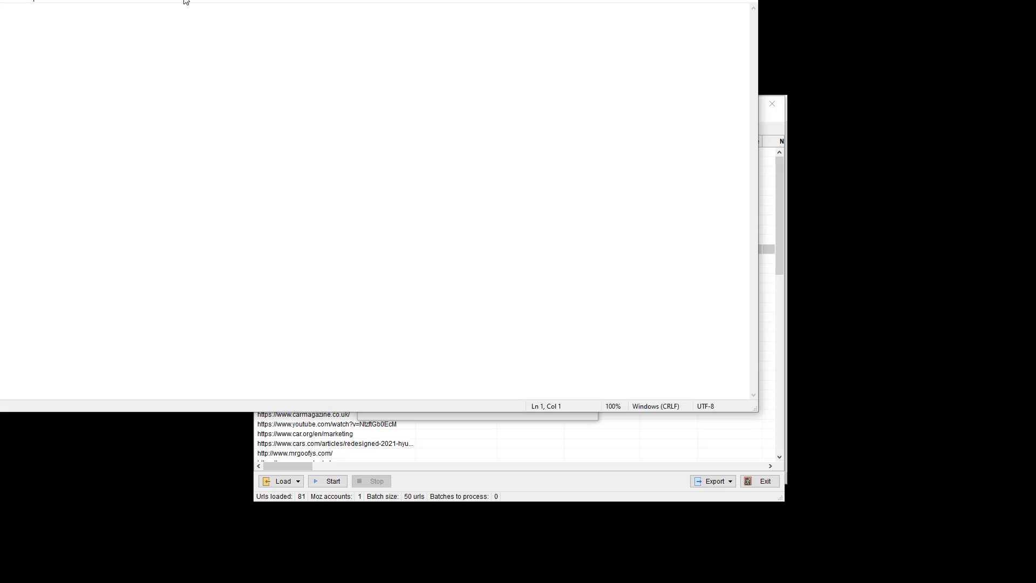
{"action": "left_click_drag", "start_coordinate": [185, 2], "coordinate": [462, 88]}
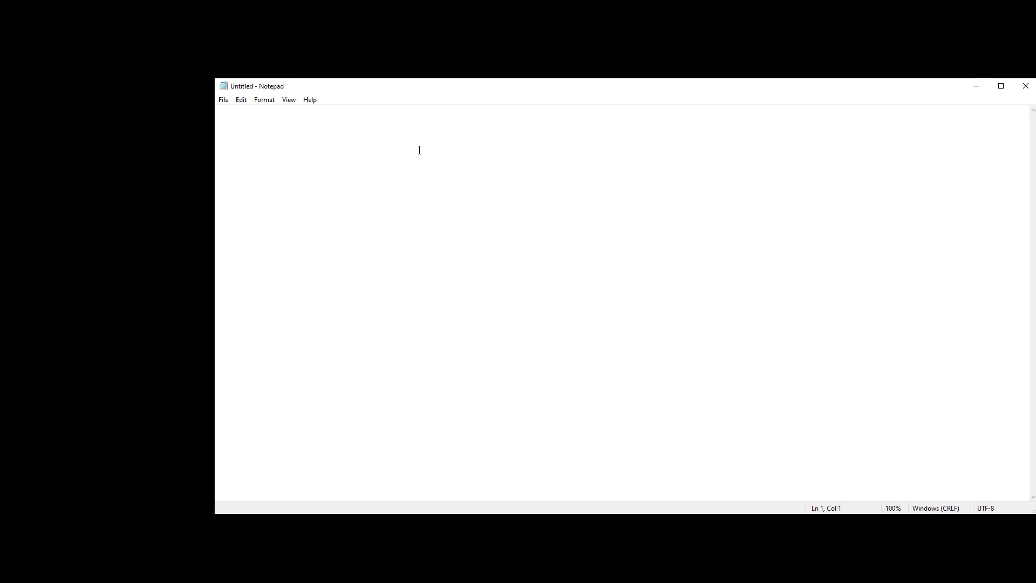
{"action": "type", "text": "moz333jjkjkjkpss"}
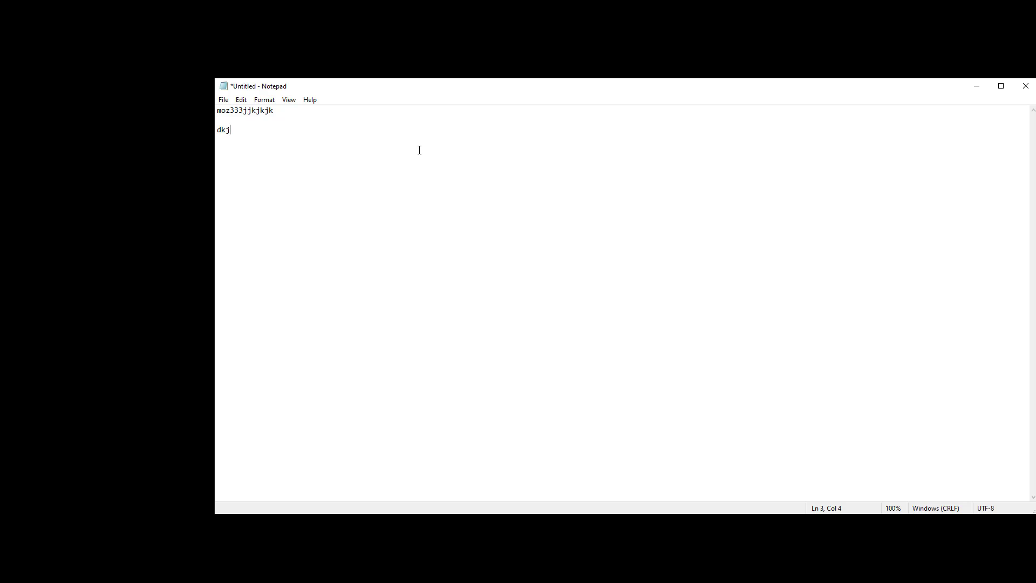
{"action": "key", "text": "BackSpace"}
{"action": "key", "text": "BackSpace"}
{"action": "key", "text": "BackSpace"}
{"action": "type", "text": "psss"}
{"action": "key", "text": "BackSpace"}
{"action": "key", "text": "BackSpace"}
{"action": "key", "text": "BackSpace"}
{"action": "type", "text": "password123"}
Step: Copy the account ID onto a new line and add a | separator after it
{"action": "left_click_drag", "start_coordinate": [278, 111], "coordinate": [221, 113]}
{"action": "key", "text": "ctrl+c"}
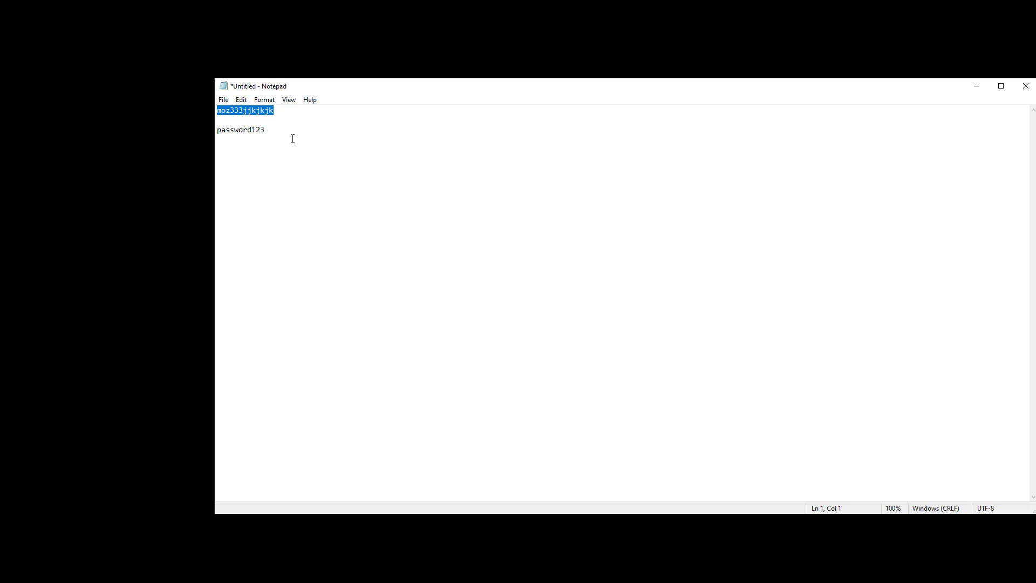
{"action": "left_click", "coordinate": [290, 136]}
{"action": "key", "text": "ctrl+v"}
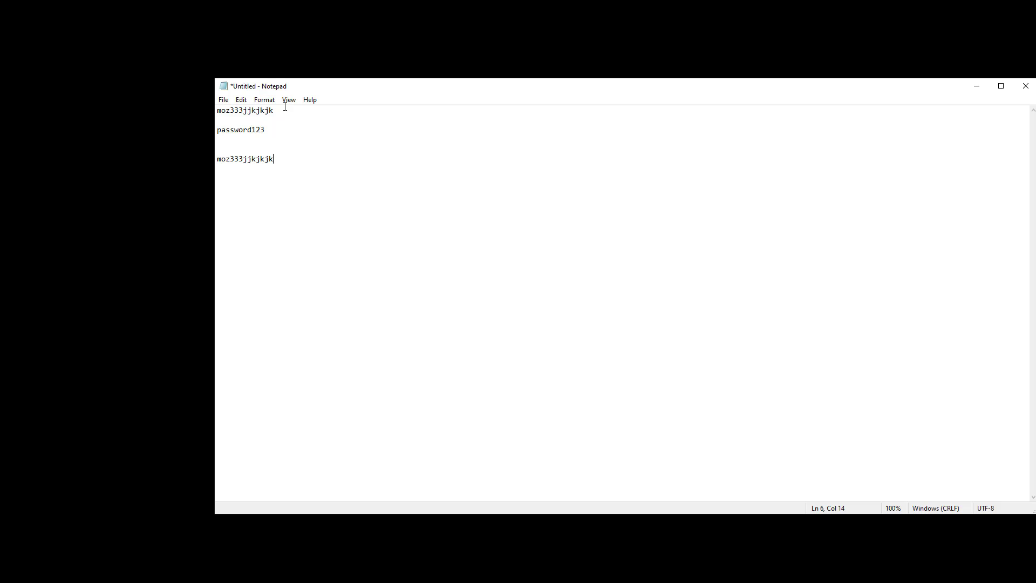
{"action": "type", "text": "|"}
{"action": "key", "text": "shift+Left"}
{"action": "key", "text": "shift+Left"}
{"action": "key", "text": "shift+Left"}
{"action": "key", "text": "shift+Left"}
{"action": "key", "text": "shift+Left"}
{"action": "key", "text": "shift+Left"}
{"action": "key", "text": "shift+Left"}
{"action": "key", "text": "shift+Left"}
{"action": "key", "text": "shift+Left"}
{"action": "key", "text": "shift+Left"}
{"action": "key", "text": "shift+Left"}
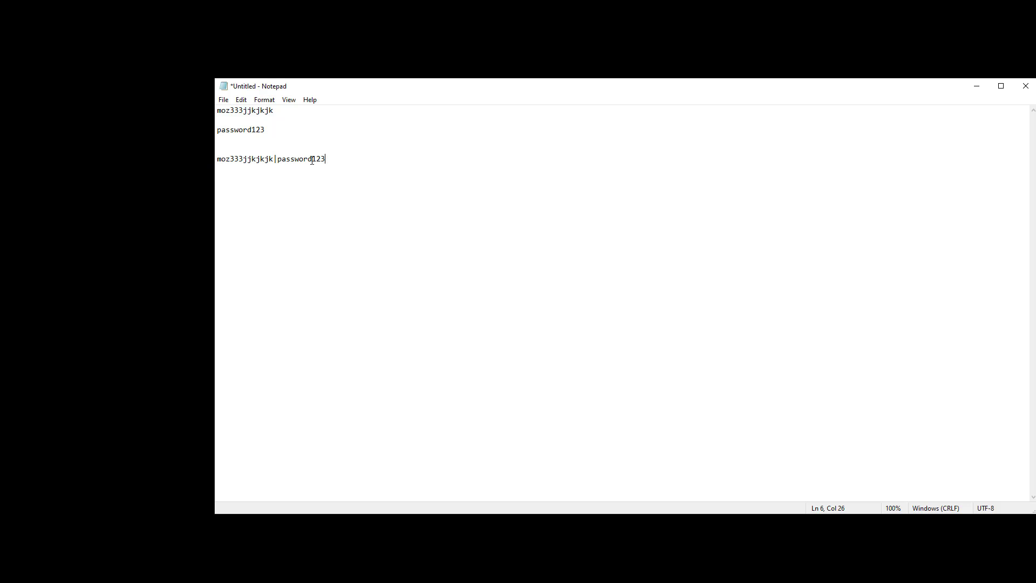
Step: Close the Notepad note holding the Moz ID and secret, discarding it unsaved
{"action": "left_click", "coordinate": [1025, 85]}
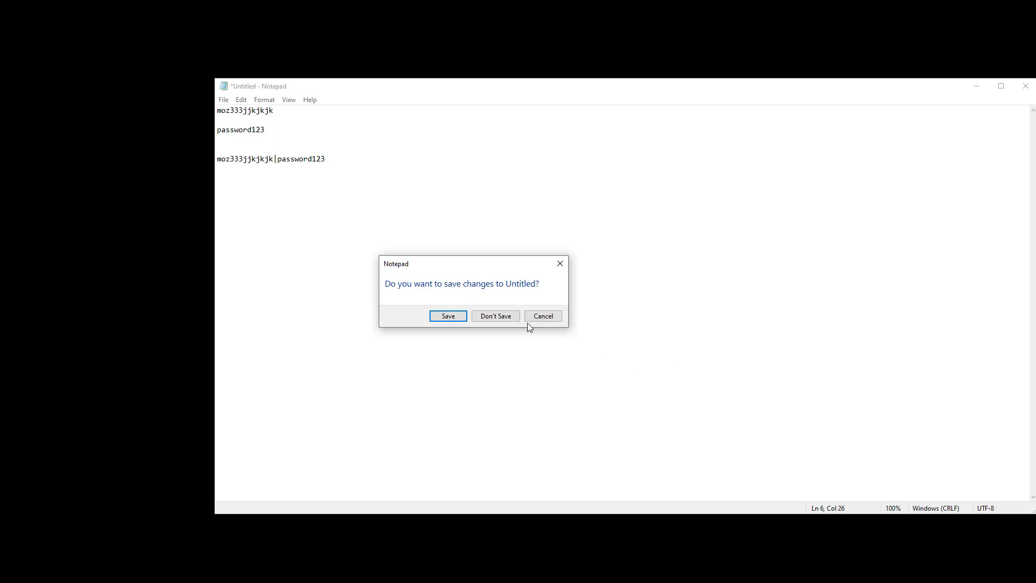
{"action": "left_click", "coordinate": [483, 315]}
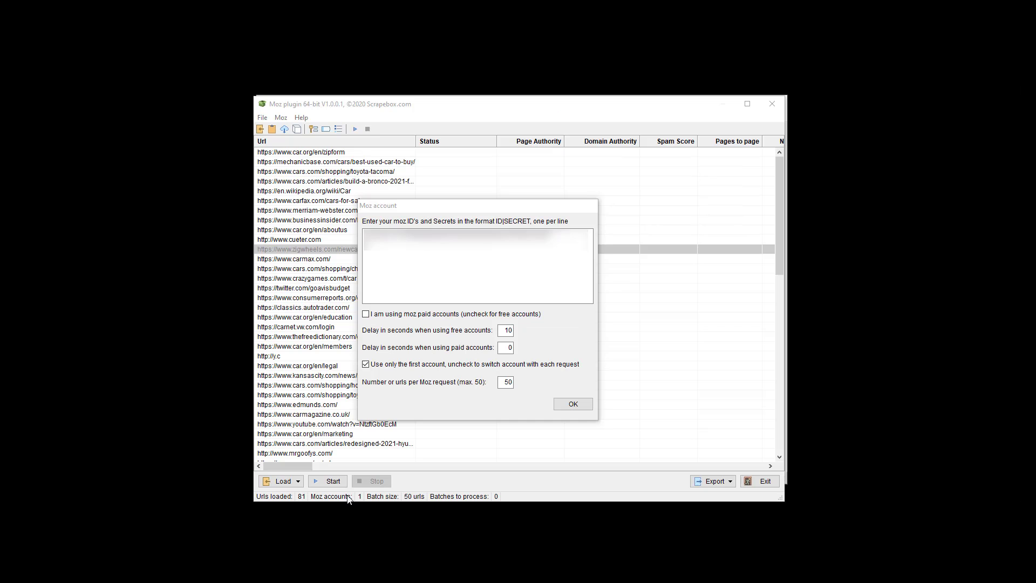
Step: Back in the Moz plugin, turn off 'Use only the first account' so accounts rotate per request
{"action": "key", "text": "alt+Tab"}
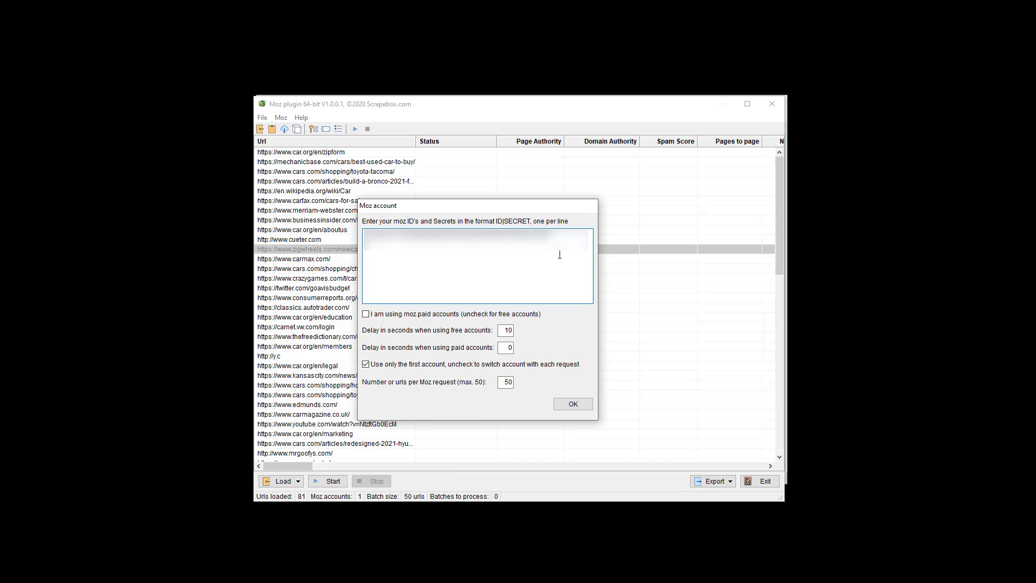
{"action": "left_click", "coordinate": [366, 364]}
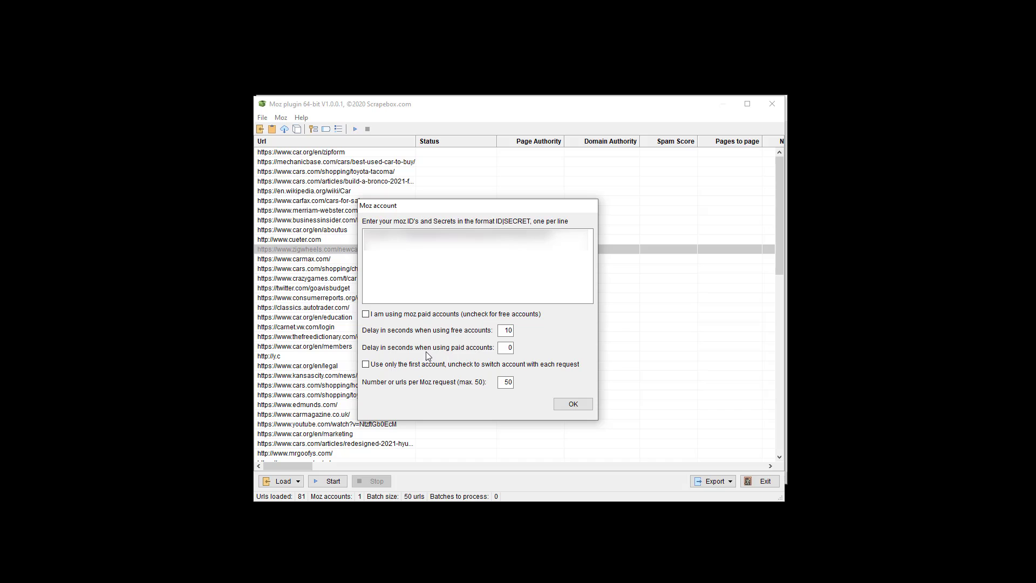
Step: Re-enable 'Use only the first account', set 50 URLs per Moz request, and confirm with OK
{"action": "left_click", "coordinate": [384, 365]}
{"action": "double_click", "coordinate": [508, 380]}
{"action": "type", "text": "50"}
{"action": "double_click", "coordinate": [507, 383]}
{"action": "type", "text": "50"}
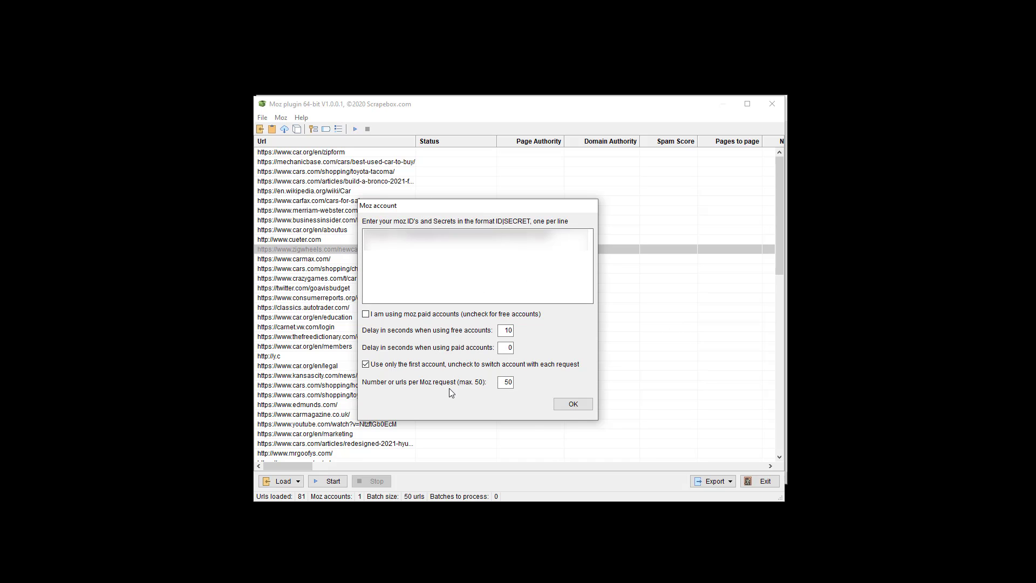
{"action": "left_click", "coordinate": [570, 408]}
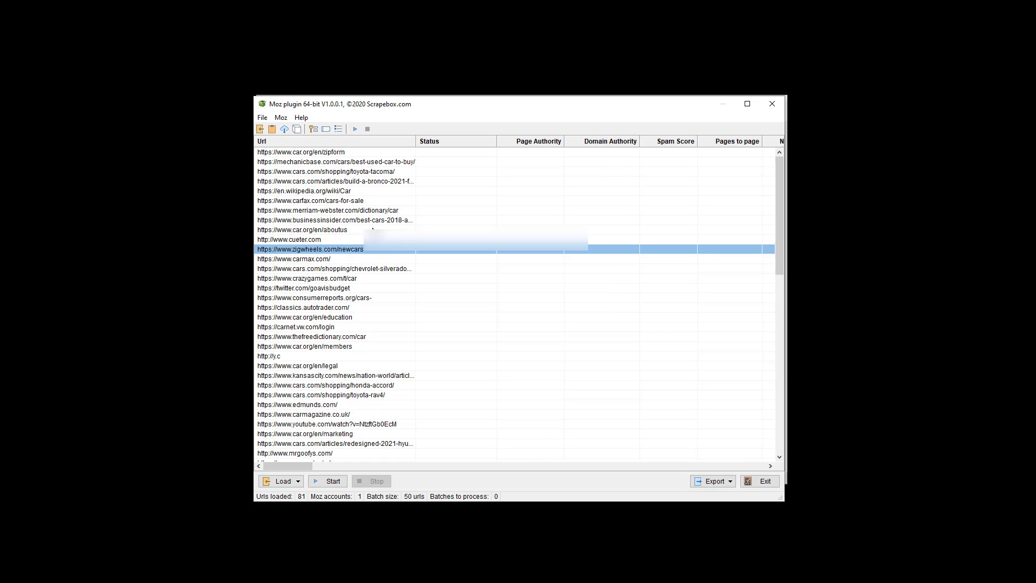
Step: Open the Moz metrics enable/disable settings and scroll through the available metrics
{"action": "left_click", "coordinate": [282, 119]}
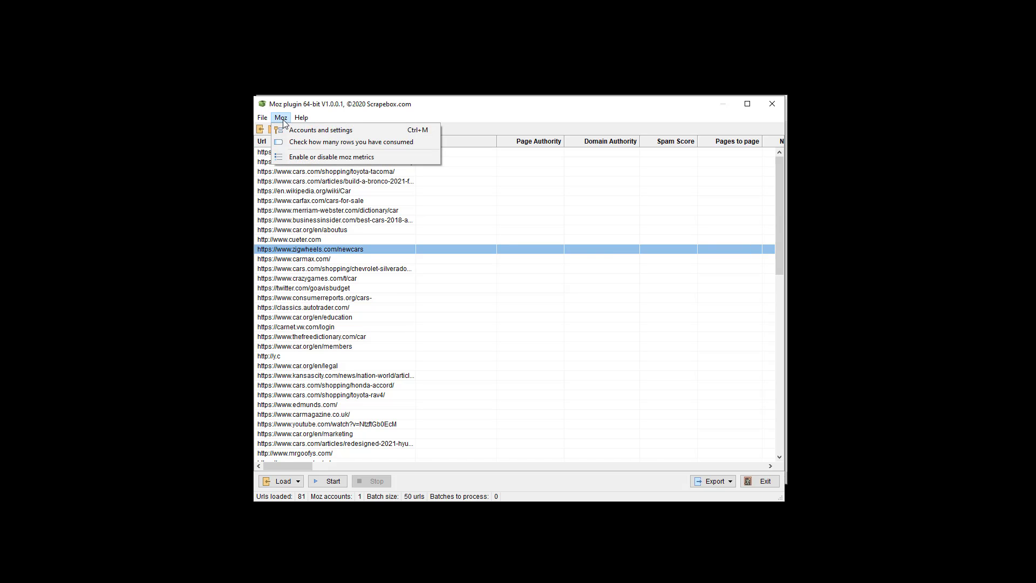
{"action": "left_click", "coordinate": [296, 157]}
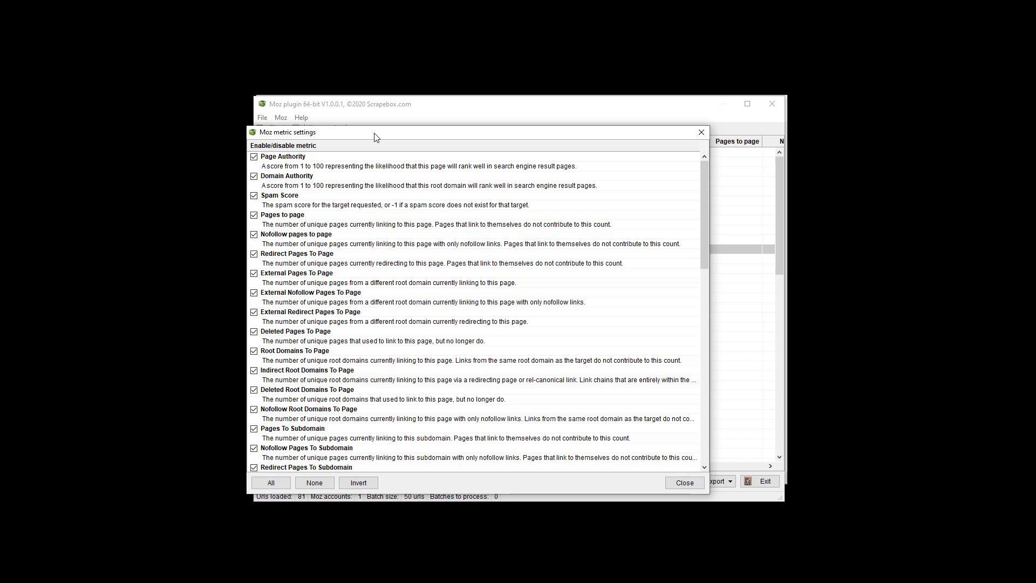
{"action": "left_click_drag", "start_coordinate": [375, 134], "coordinate": [392, 112]}
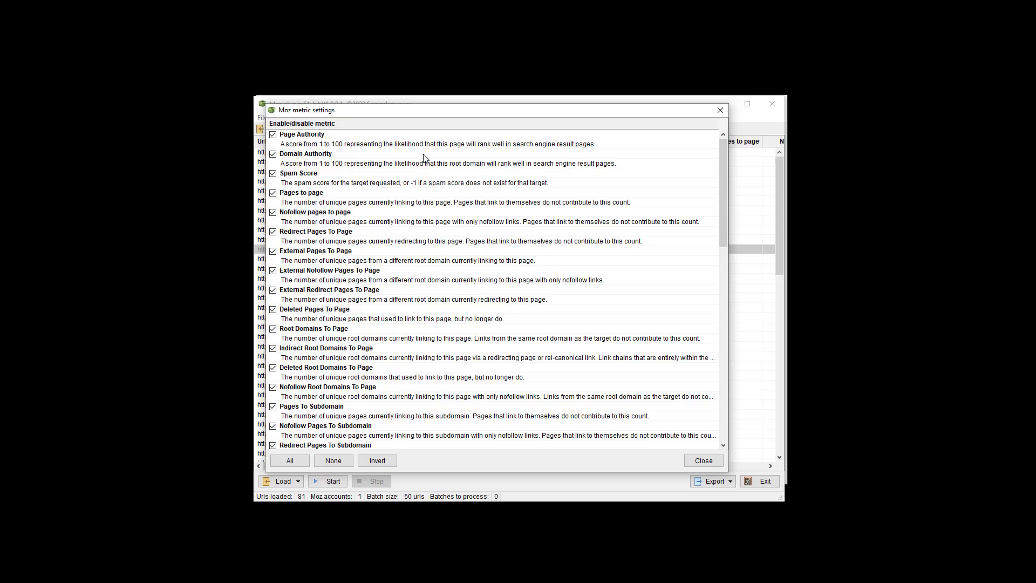
{"action": "scroll", "coordinate": [395, 232], "scroll_direction": "down", "scroll_amount": 20}
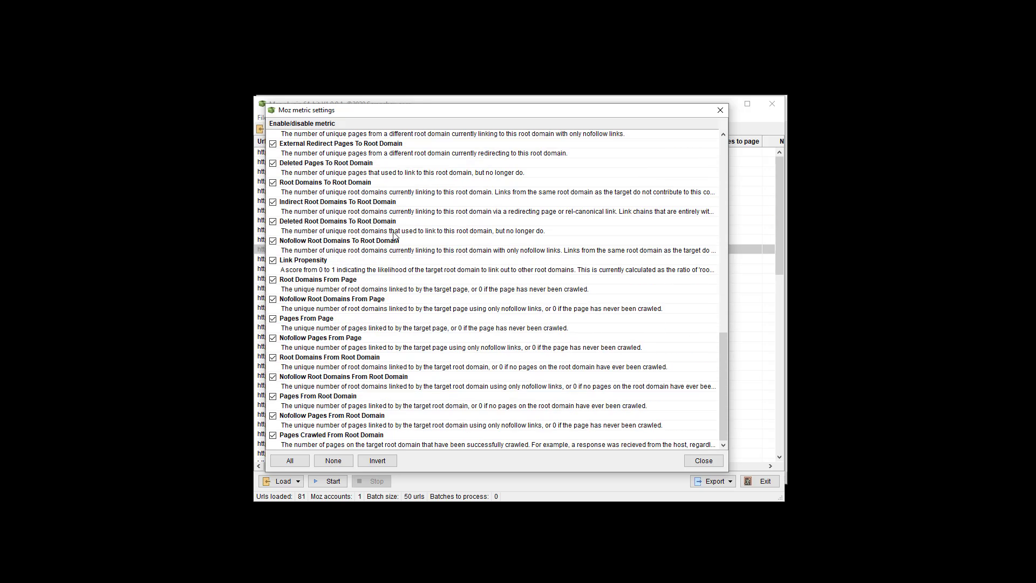
{"action": "scroll", "coordinate": [394, 235], "scroll_direction": "up", "scroll_amount": 20}
{"action": "scroll", "coordinate": [328, 261], "scroll_direction": "down", "scroll_amount": 10}
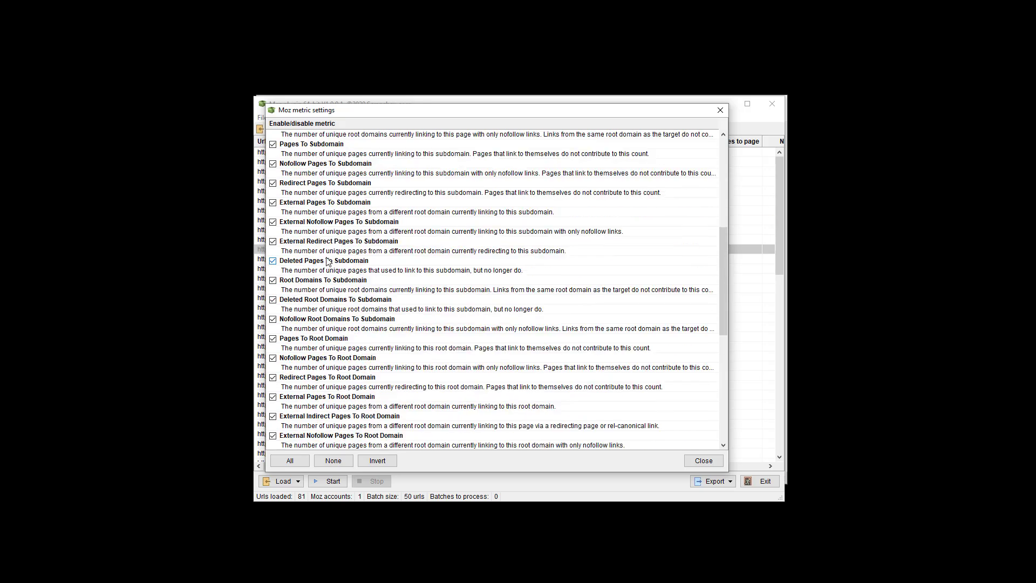
{"action": "scroll", "coordinate": [328, 262], "scroll_direction": "down", "scroll_amount": 10}
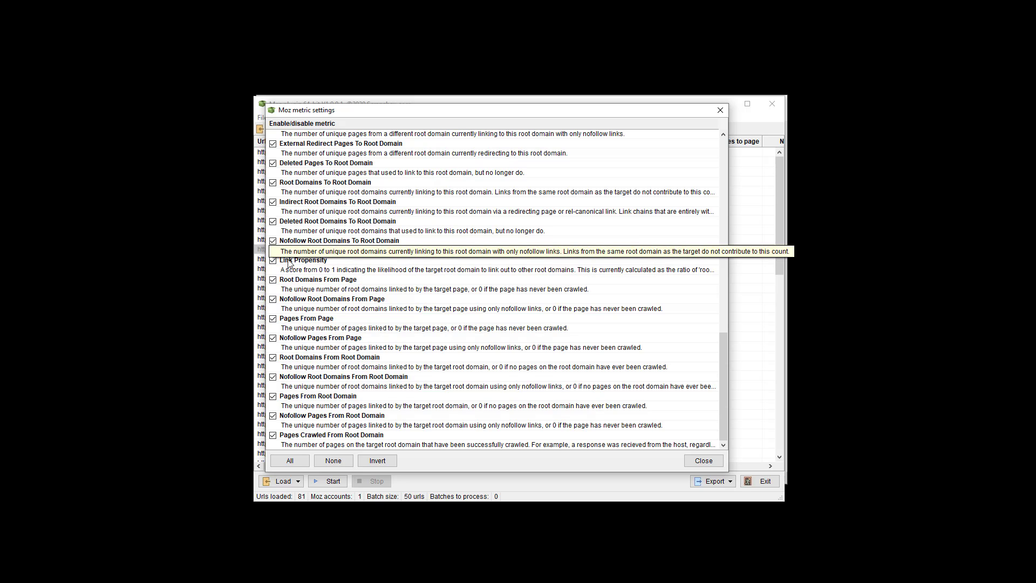
{"action": "scroll", "coordinate": [288, 263], "scroll_direction": "up", "scroll_amount": 20}
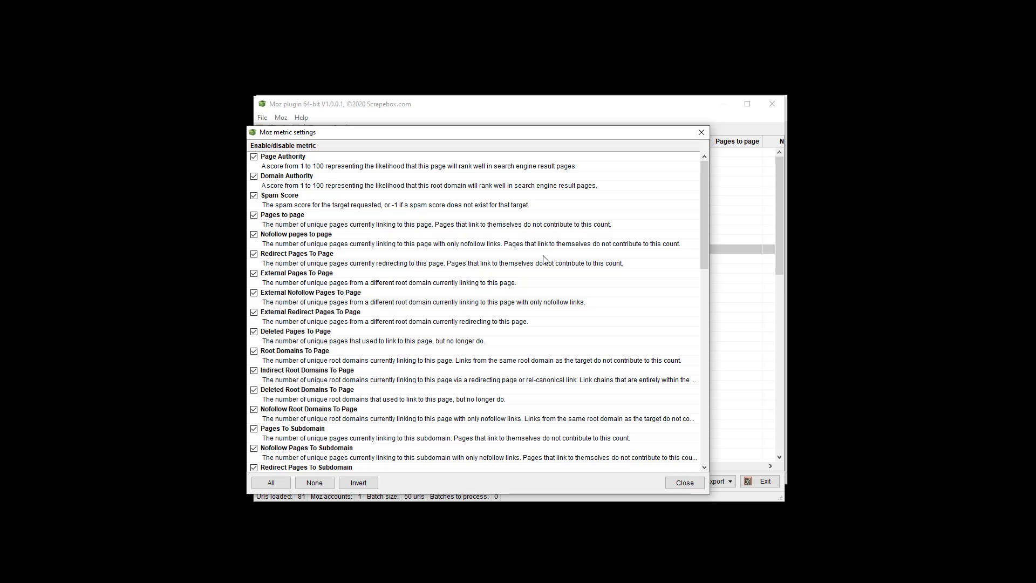
{"action": "scroll", "coordinate": [377, 305], "scroll_direction": "down", "scroll_amount": 20}
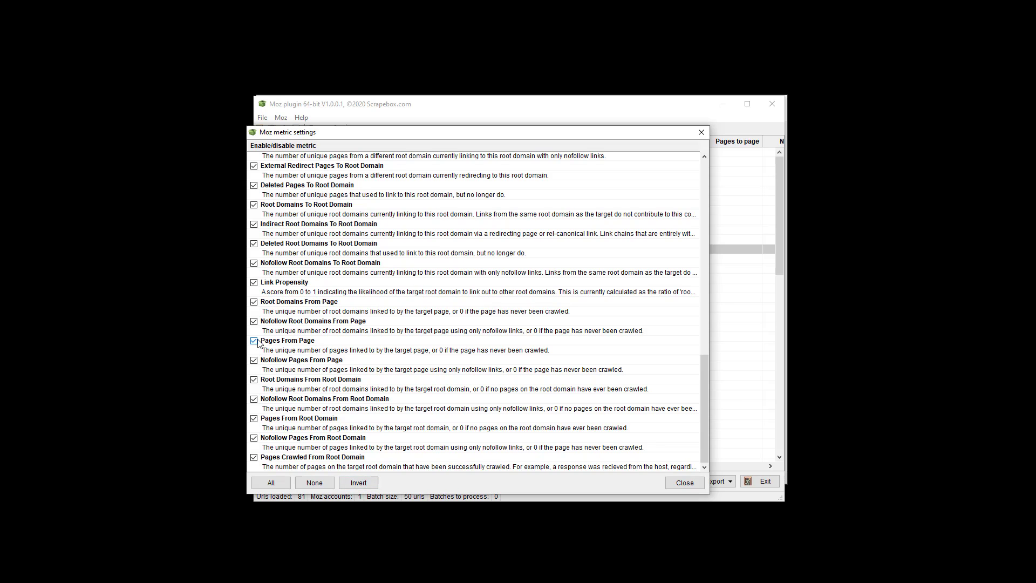
Step: Try unchecking Pages From Page and inverting, then enable all metrics and close the settings
{"action": "left_click", "coordinate": [254, 341]}
{"action": "left_click", "coordinate": [375, 483]}
{"action": "left_click", "coordinate": [358, 482]}
{"action": "left_click", "coordinate": [271, 483]}
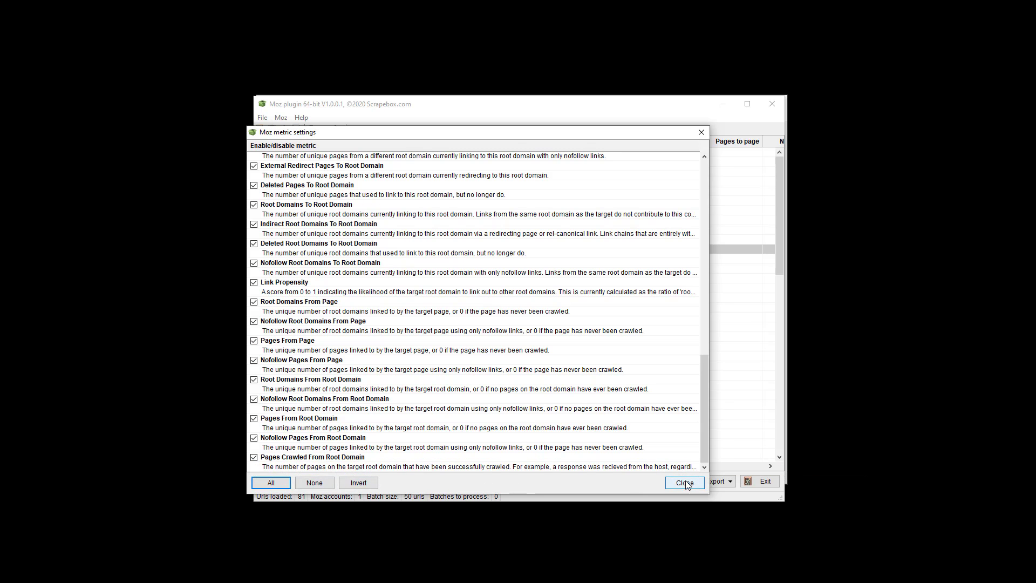
{"action": "left_click", "coordinate": [685, 482]}
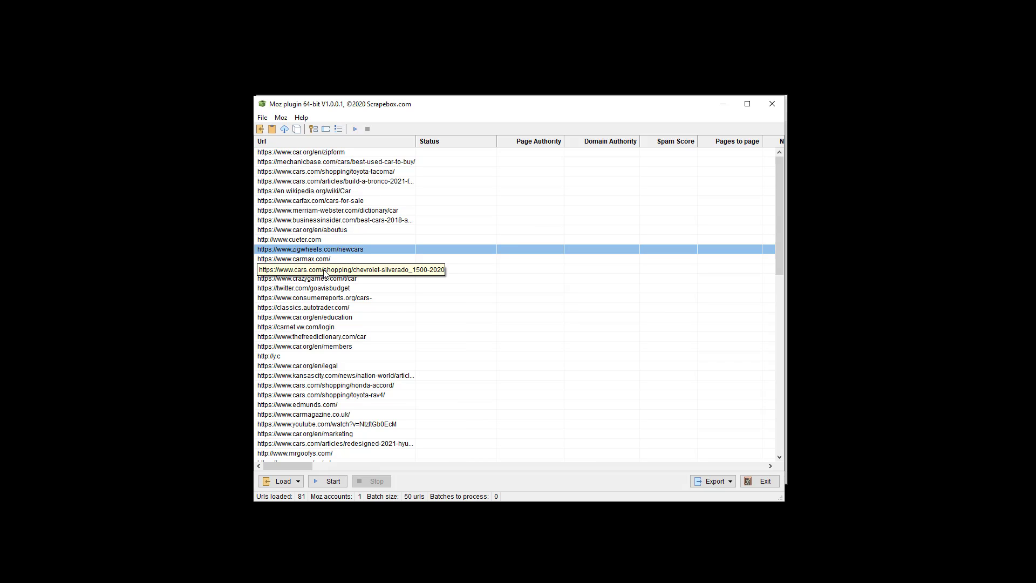
Step: Run the rows-consumed check (84 rows used), close it, and select the Bronco article URL
{"action": "left_click", "coordinate": [281, 118]}
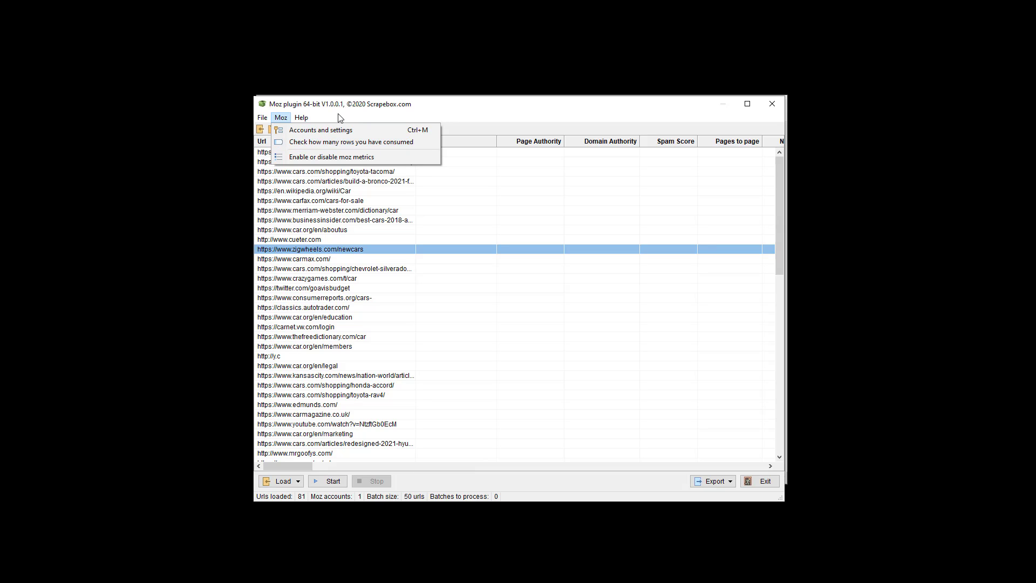
{"action": "left_click", "coordinate": [338, 141]}
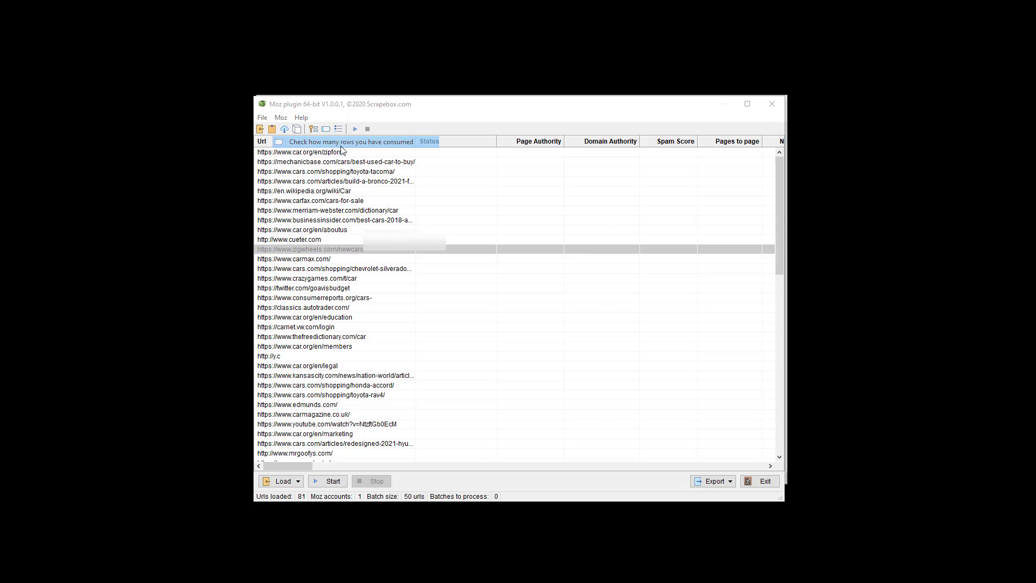
{"action": "left_click", "coordinate": [390, 408]}
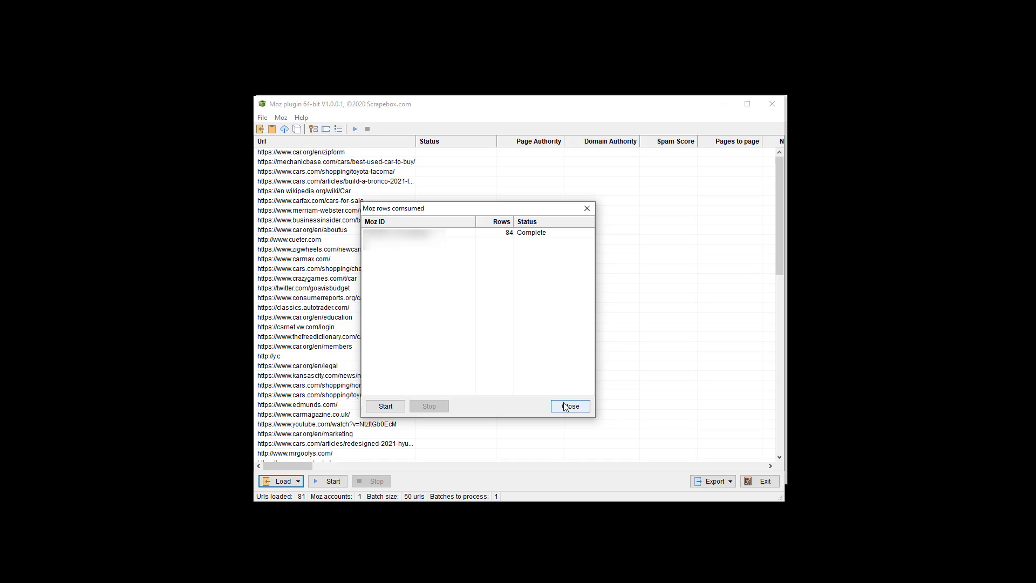
{"action": "left_click", "coordinate": [565, 406]}
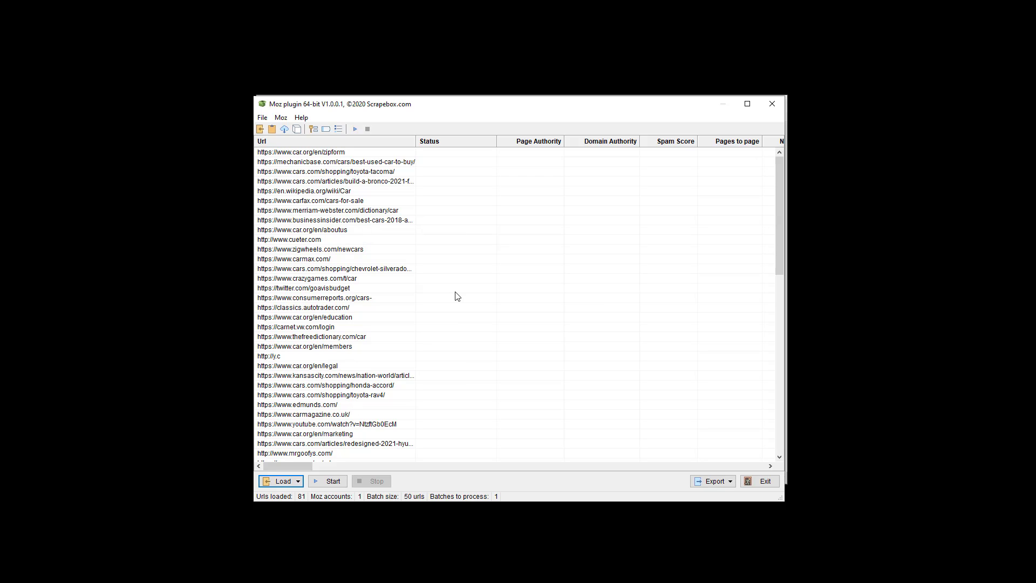
{"action": "left_click", "coordinate": [371, 184]}
Step: Fetch Moz metrics for the Bronco row, then for the rows from Bronco to CarMax
{"action": "left_click", "coordinate": [330, 482]}
{"action": "left_click_drag", "start_coordinate": [414, 187], "coordinate": [411, 261]}
{"action": "left_click", "coordinate": [331, 482]}
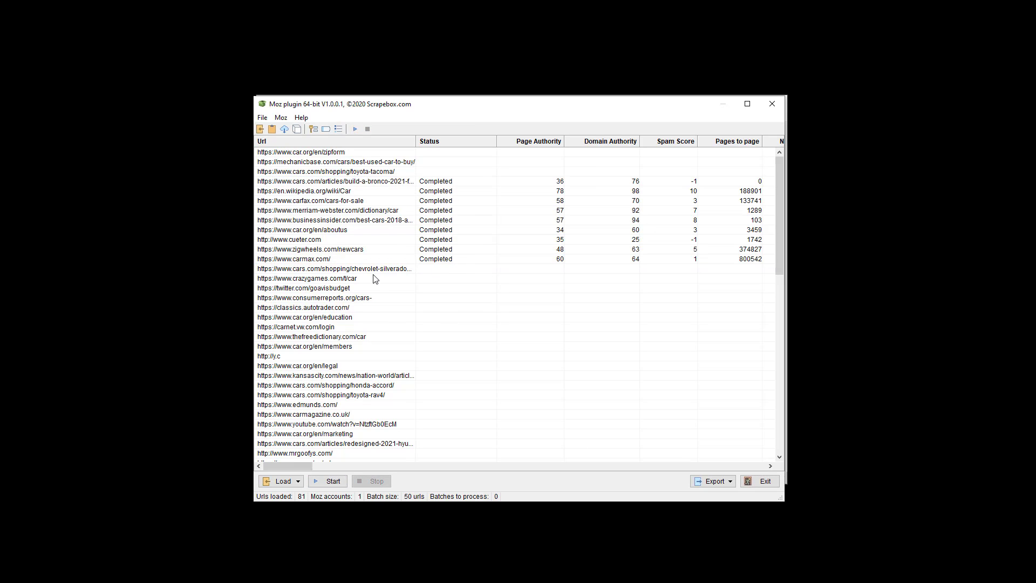
Step: Fetch Moz metrics for all 81 URLs and scroll through the completed results
{"action": "left_click", "coordinate": [334, 482]}
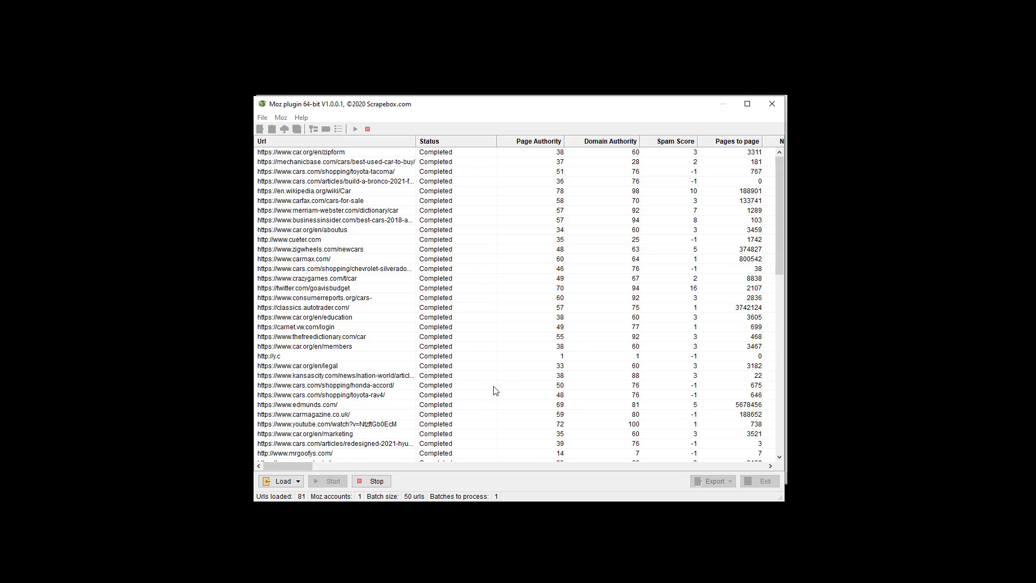
{"action": "scroll", "coordinate": [495, 390], "scroll_direction": "down", "scroll_amount": 13}
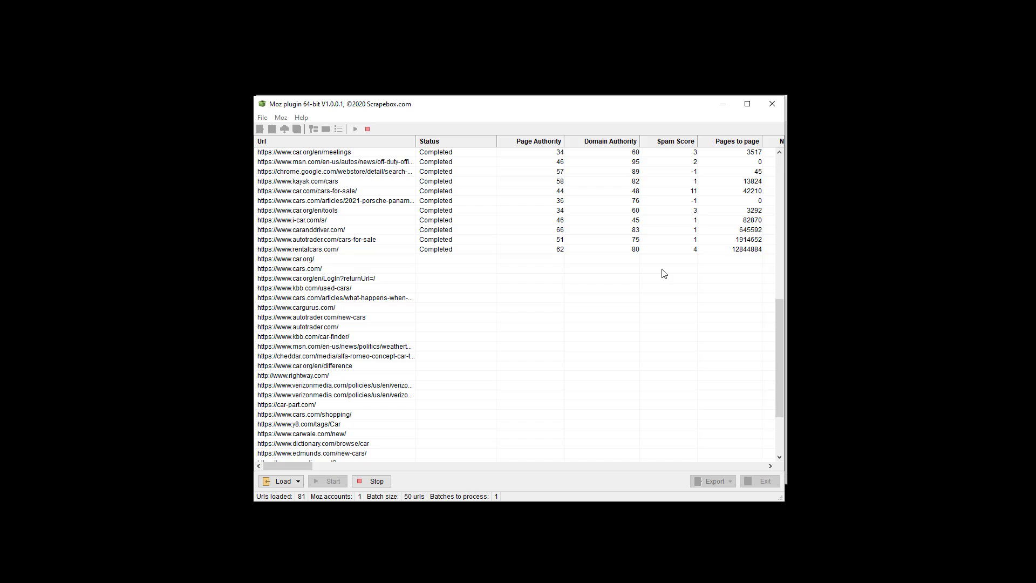
{"action": "scroll", "coordinate": [636, 282], "scroll_direction": "down", "scroll_amount": 4}
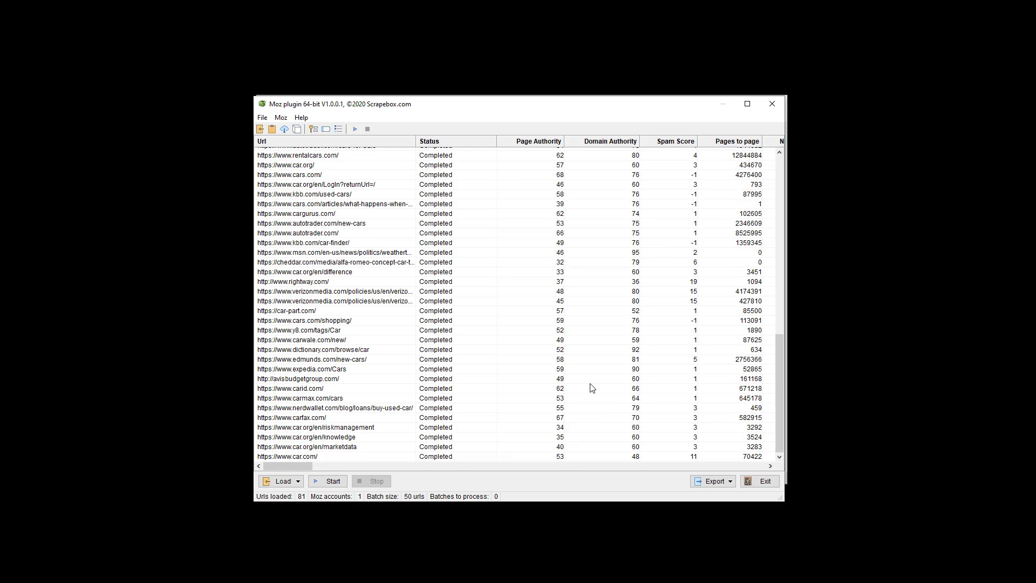
{"action": "scroll", "coordinate": [610, 413], "scroll_direction": "up", "scroll_amount": 5}
{"action": "scroll", "coordinate": [610, 414], "scroll_direction": "down", "scroll_amount": 5}
{"action": "left_click_drag", "start_coordinate": [281, 465], "coordinate": [235, 454]}
{"action": "scroll", "coordinate": [440, 366], "scroll_direction": "up", "scroll_amount": 15}
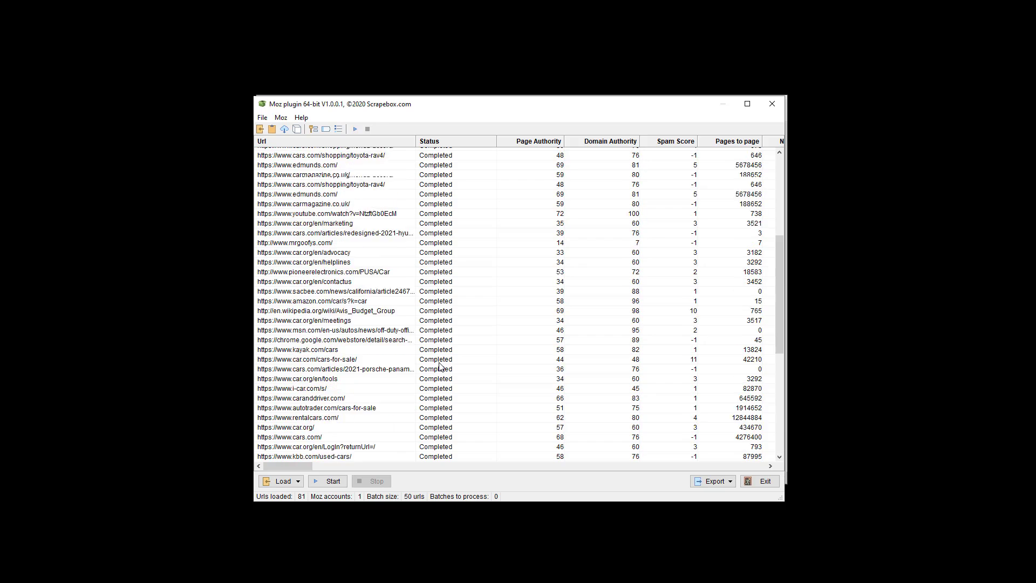
Step: Look over the export options, moving the plugin window up and trying a five-row selection
{"action": "left_click", "coordinate": [716, 482]}
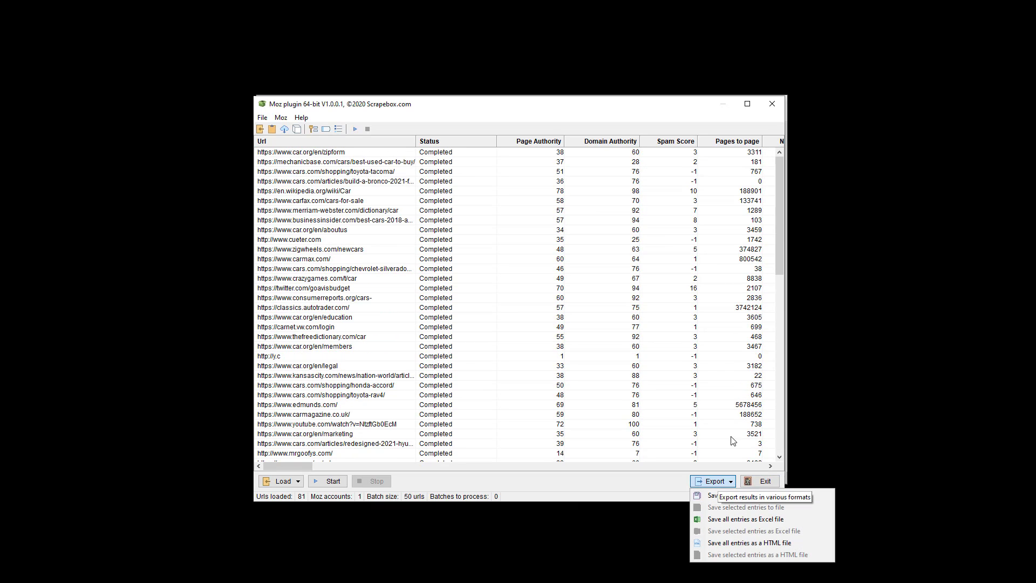
{"action": "left_click_drag", "start_coordinate": [625, 104], "coordinate": [602, 40]}
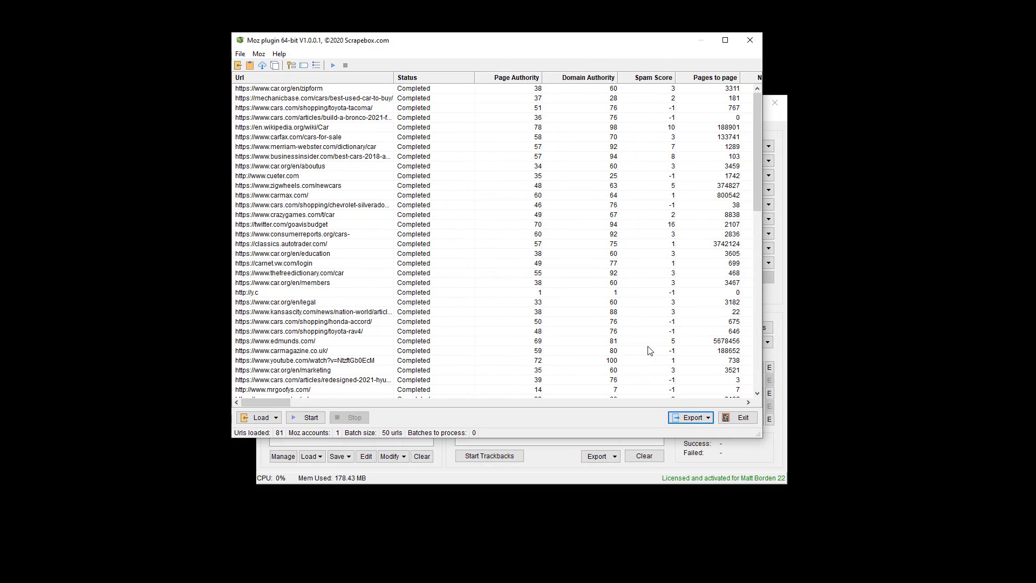
{"action": "left_click", "coordinate": [694, 419]}
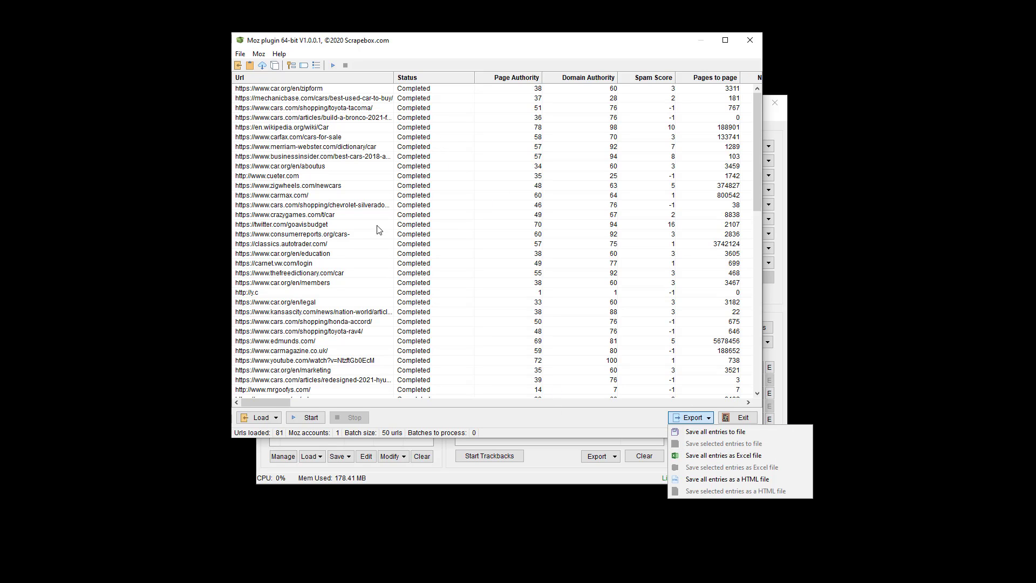
{"action": "left_click_drag", "start_coordinate": [400, 209], "coordinate": [430, 322]}
{"action": "left_click", "coordinate": [706, 418]}
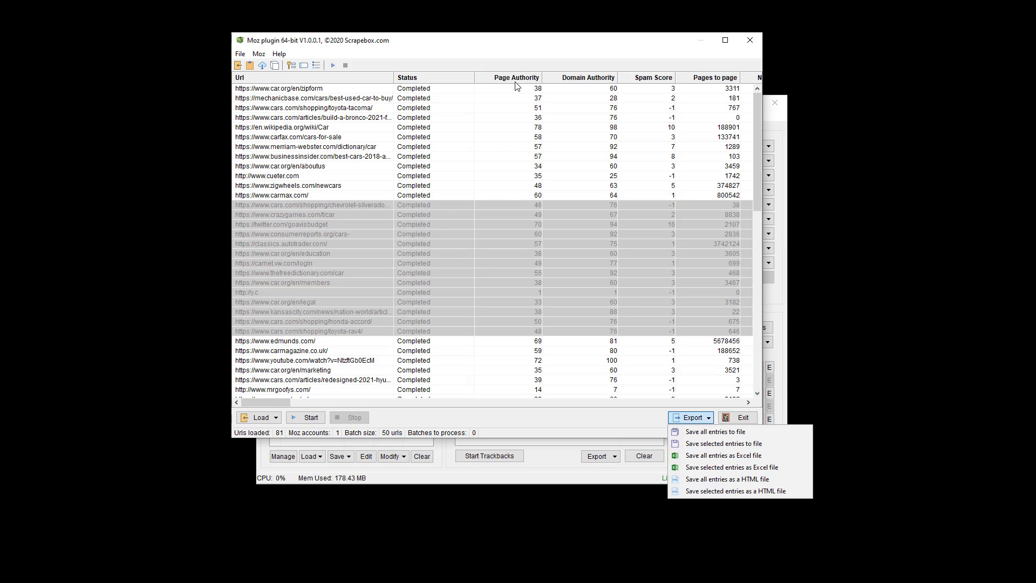
{"action": "left_click", "coordinate": [534, 137]}
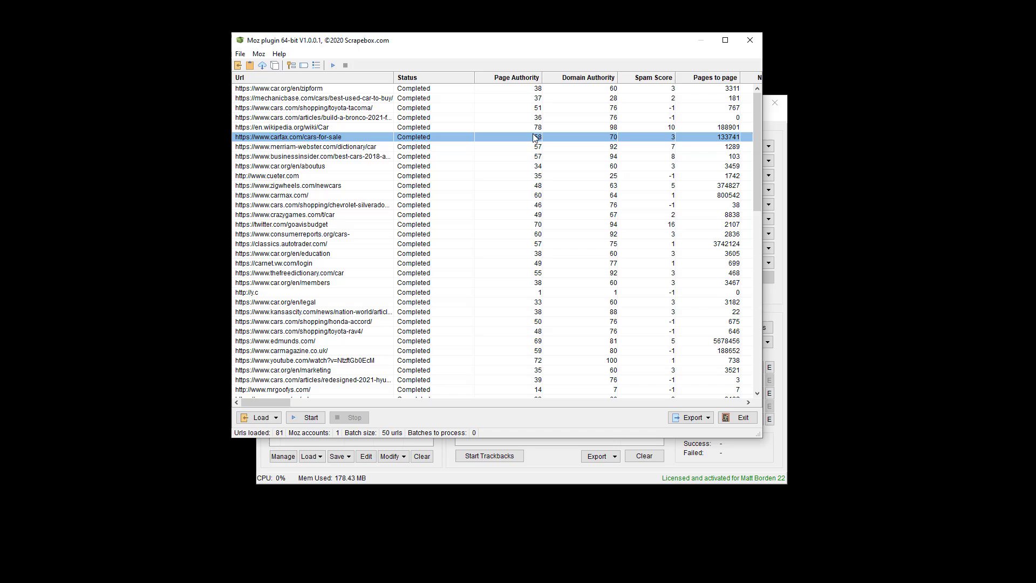
Step: Sort by Page Authority highest first and select the top 13 rows for export
{"action": "left_click", "coordinate": [521, 82]}
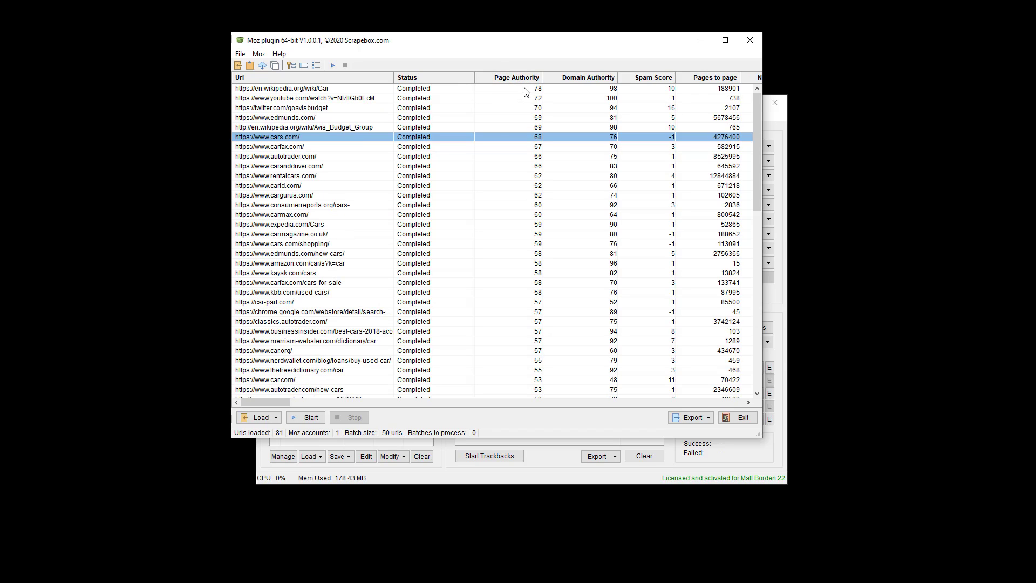
{"action": "left_click_drag", "start_coordinate": [523, 88], "coordinate": [510, 204]}
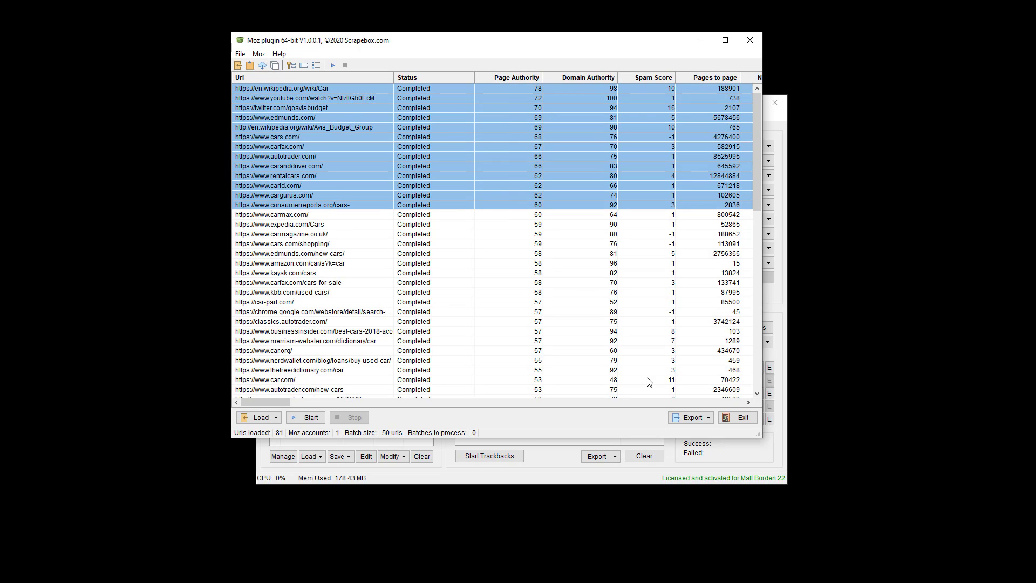
{"action": "left_click", "coordinate": [701, 420]}
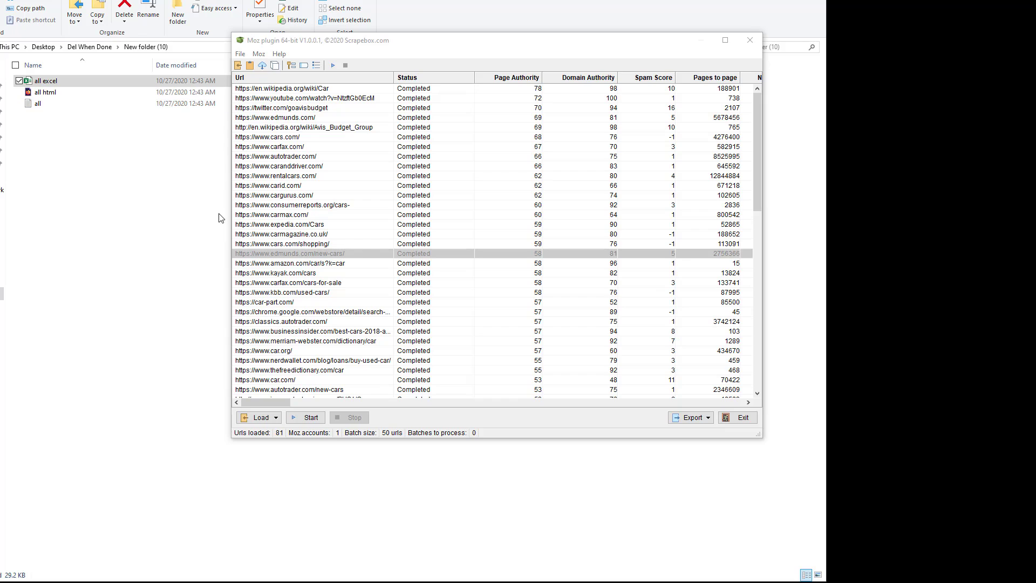
Step: Select the 13 rows from cargurus to chrome.google, then bring the export folder forward
{"action": "left_click_drag", "start_coordinate": [413, 196], "coordinate": [435, 313]}
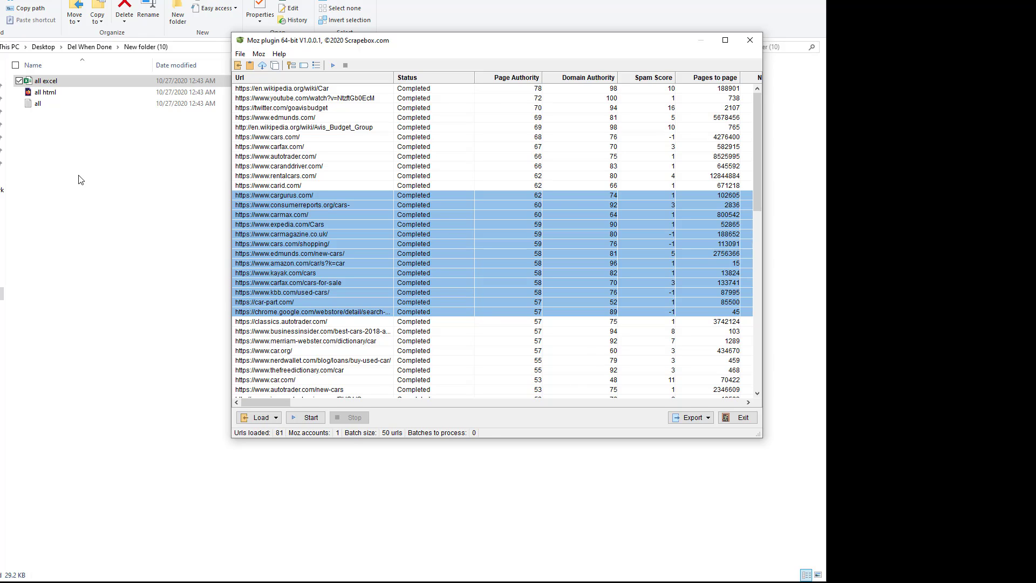
{"action": "left_click", "coordinate": [692, 420]}
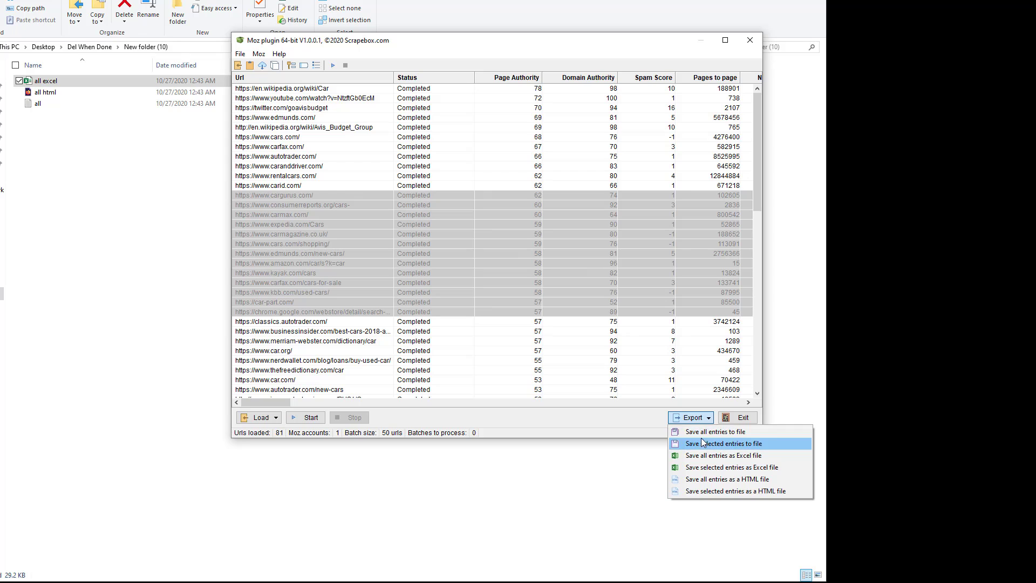
{"action": "left_click", "coordinate": [46, 105]}
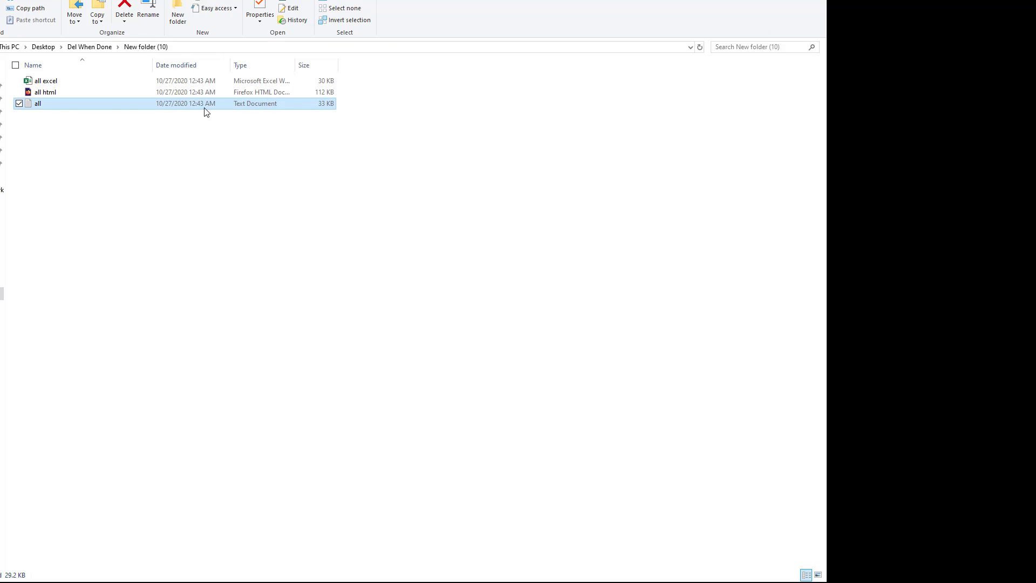
Step: Open the 'all' text export in Notepad, scroll through its comma-separated results, then close it
{"action": "double_click", "coordinate": [42, 102]}
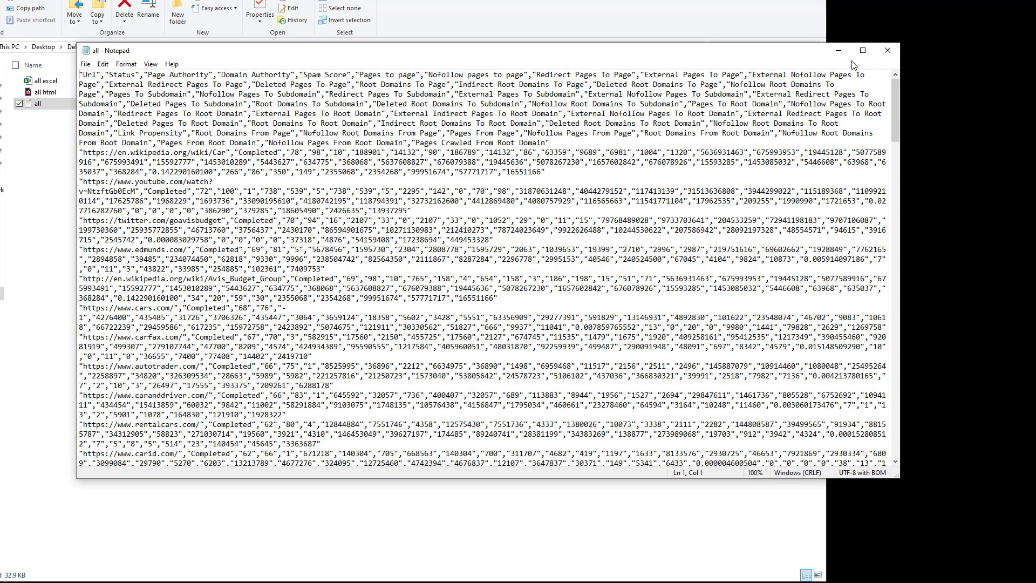
{"action": "left_click", "coordinate": [887, 51]}
{"action": "double_click", "coordinate": [58, 105]}
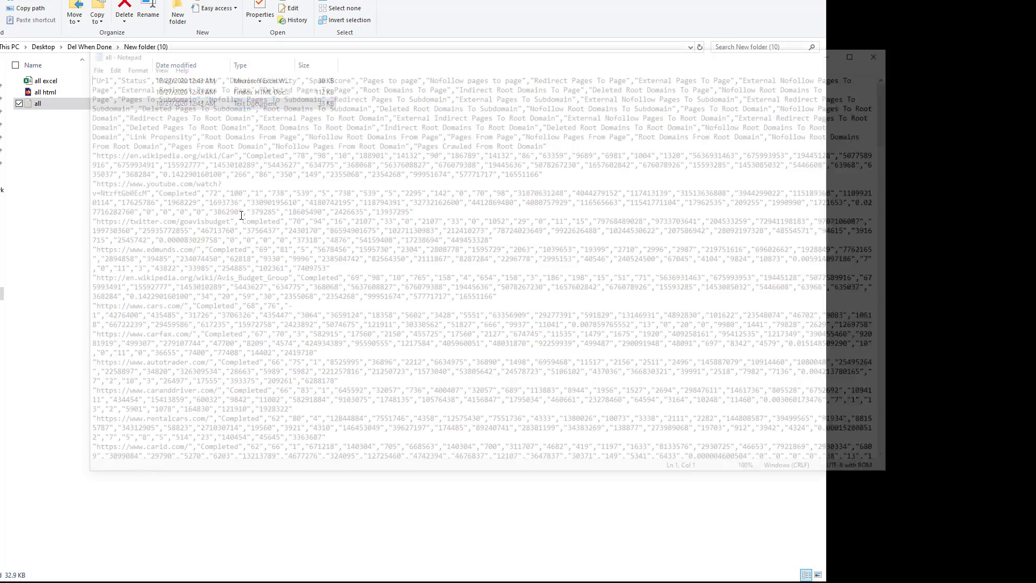
{"action": "left_click_drag", "start_coordinate": [197, 56], "coordinate": [178, 161]}
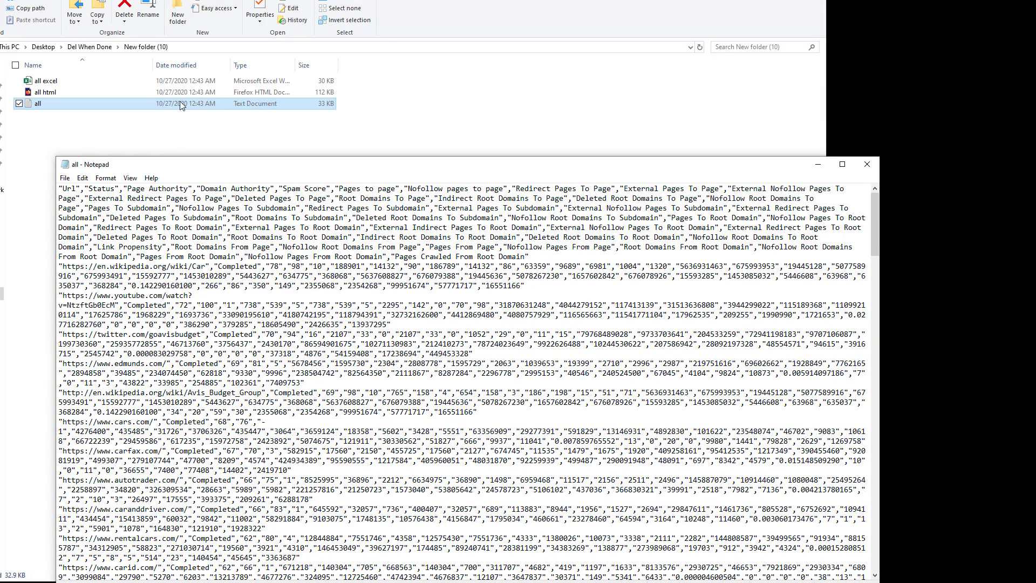
{"action": "left_click", "coordinate": [224, 185]}
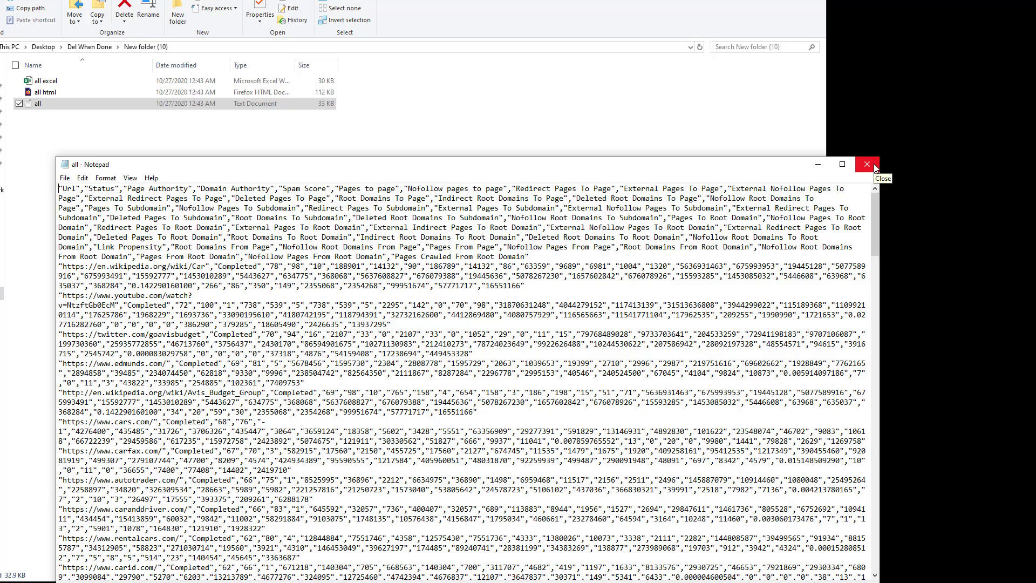
{"action": "scroll", "coordinate": [875, 169], "scroll_direction": "down", "scroll_amount": 12}
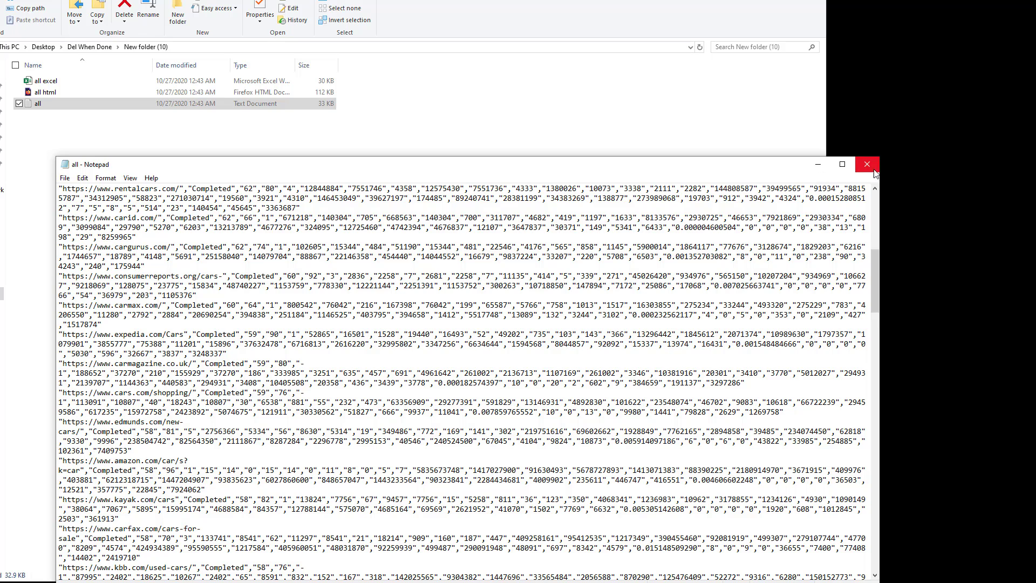
{"action": "left_click", "coordinate": [867, 165]}
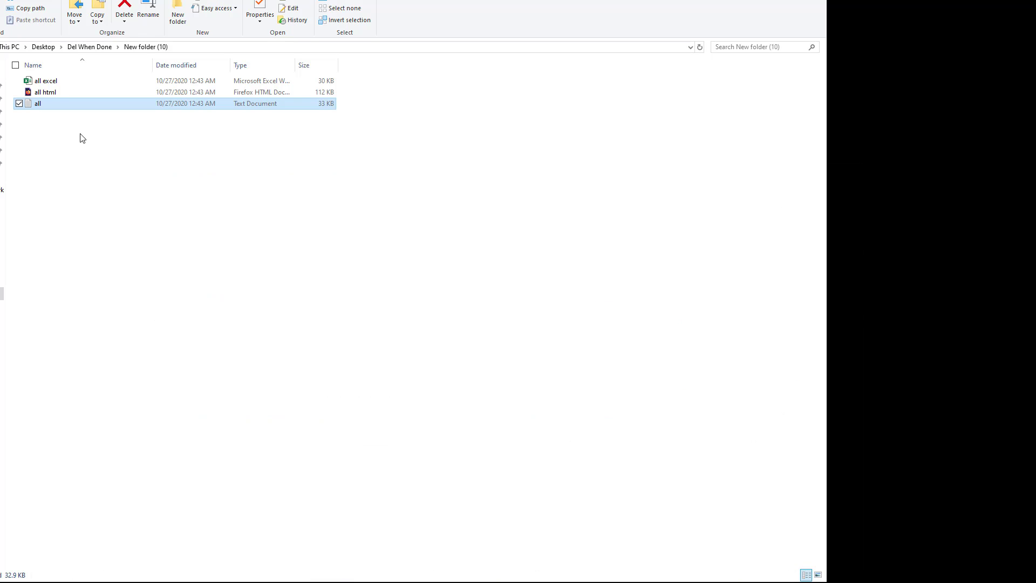
{"action": "double_click", "coordinate": [41, 81]}
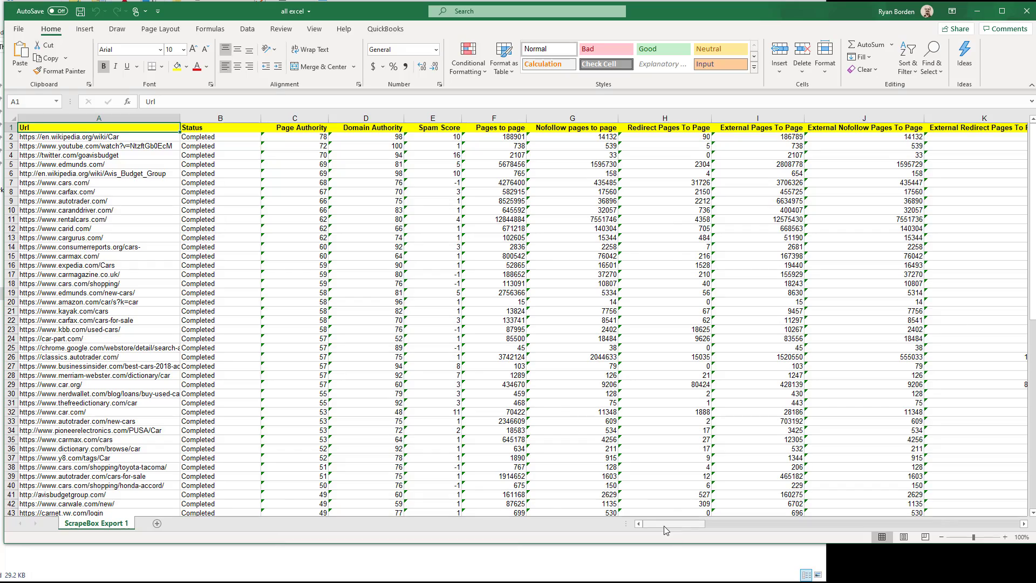
{"action": "left_click_drag", "start_coordinate": [664, 524], "coordinate": [1010, 518]}
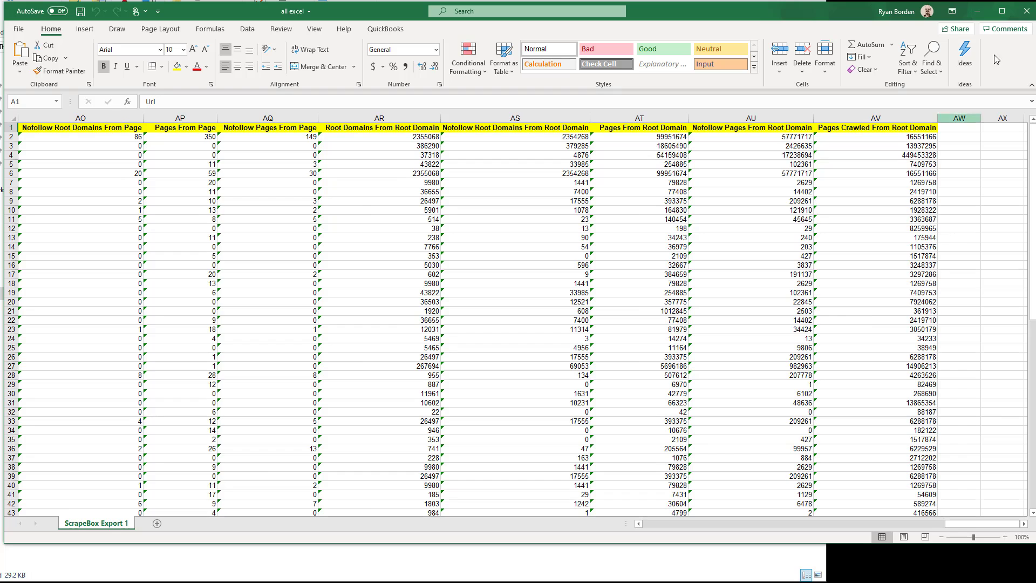
{"action": "left_click", "coordinate": [1029, 12]}
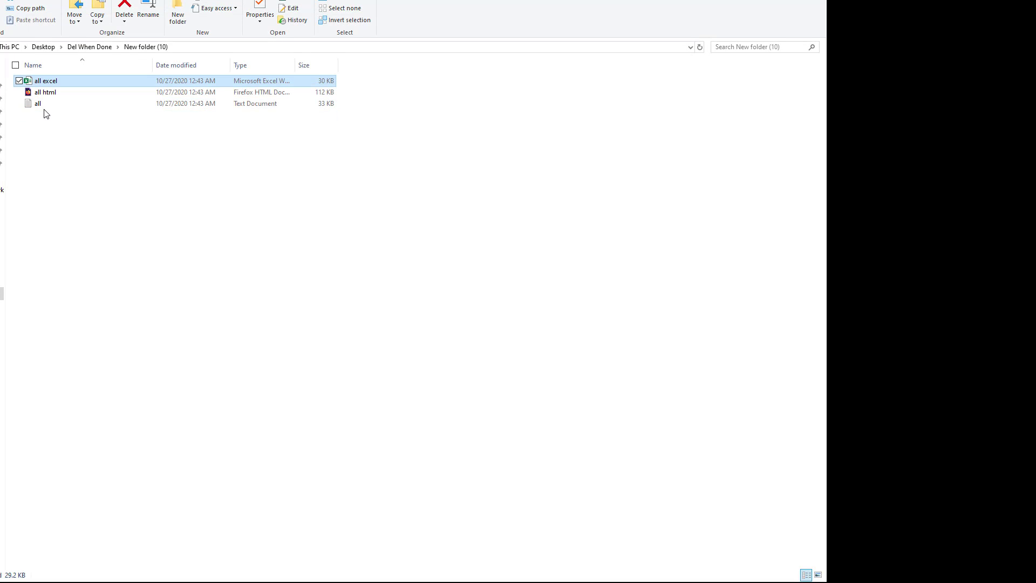
Step: Open 'all html' in Firefox, scroll across the metrics table's columns, then close Firefox
{"action": "double_click", "coordinate": [46, 92]}
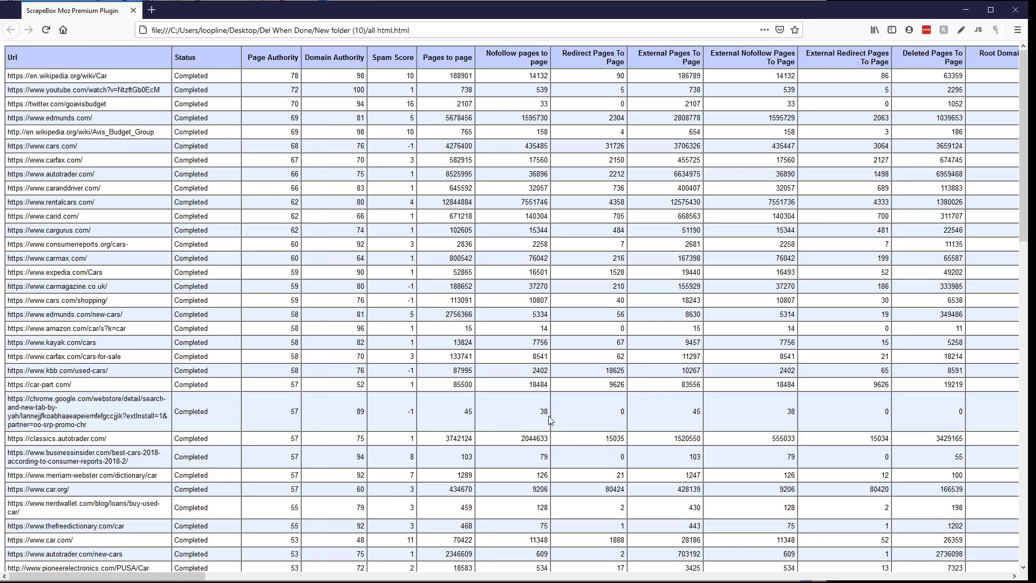
{"action": "left_click_drag", "start_coordinate": [162, 576], "coordinate": [1030, 576]}
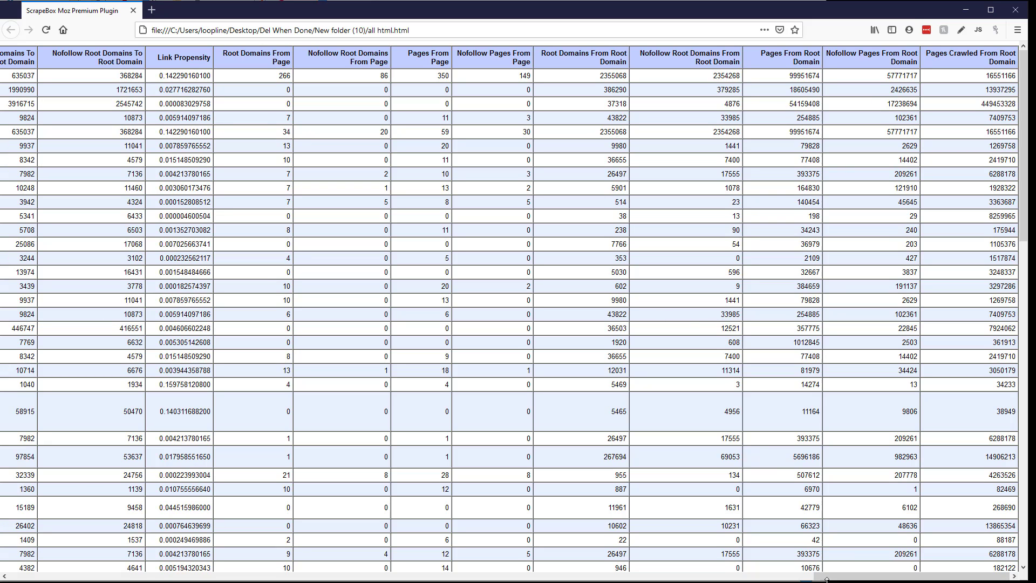
{"action": "left_click", "coordinate": [1014, 11]}
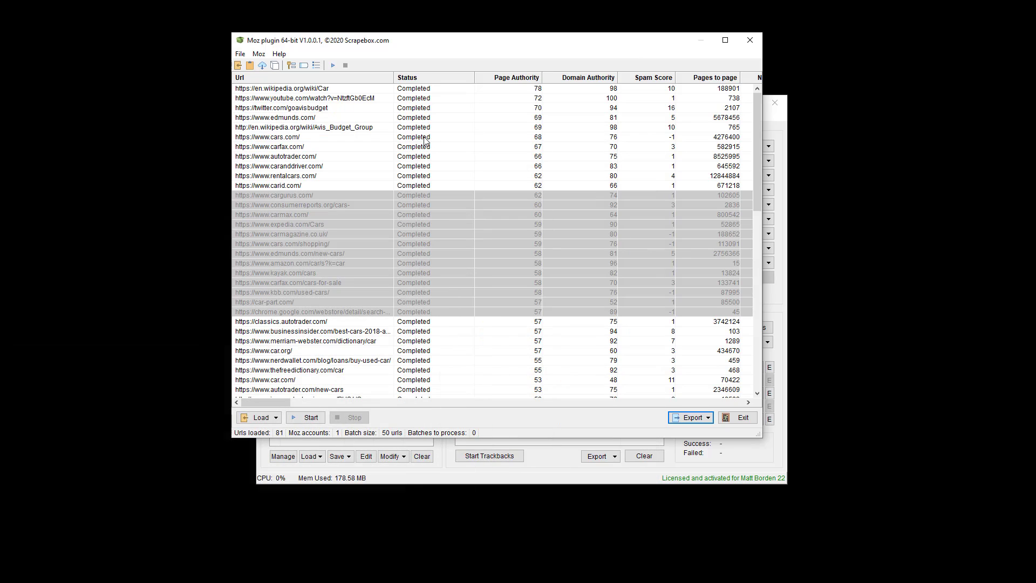
Step: Remove the carid.com row from the results list
{"action": "left_click", "coordinate": [448, 156]}
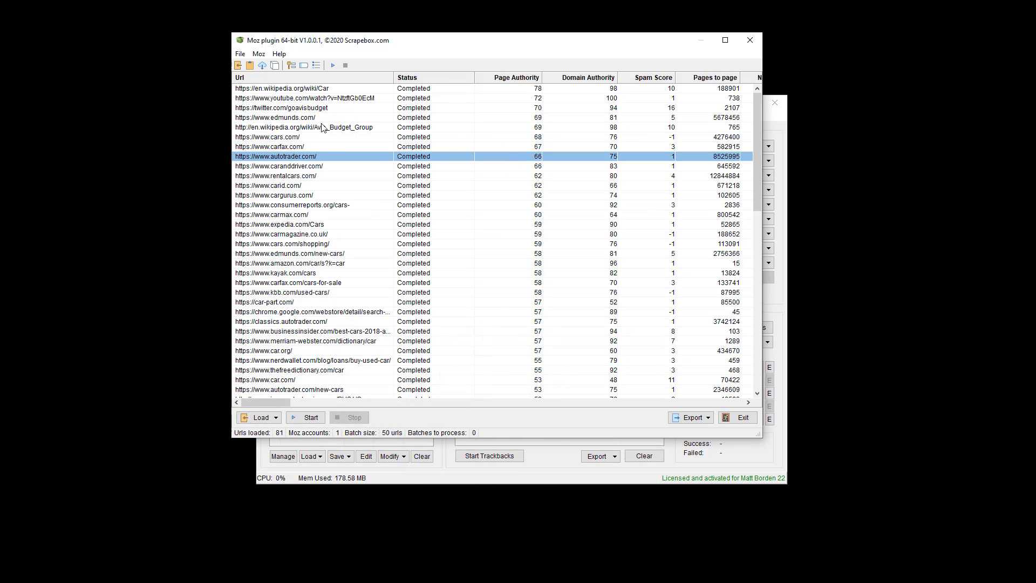
{"action": "right_click", "coordinate": [361, 186]}
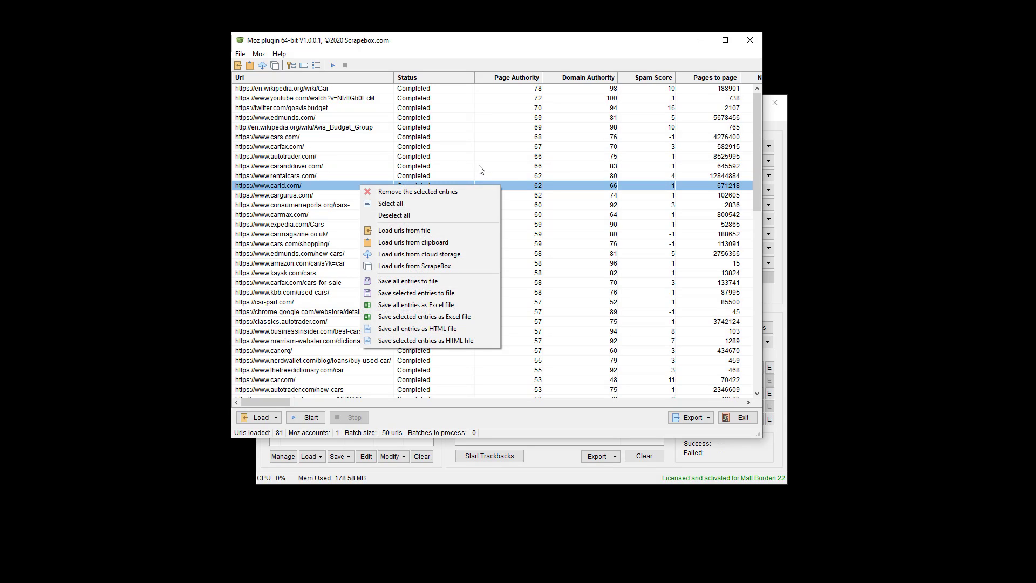
{"action": "left_click", "coordinate": [298, 187]}
{"action": "right_click", "coordinate": [296, 188]}
{"action": "left_click", "coordinate": [323, 194]}
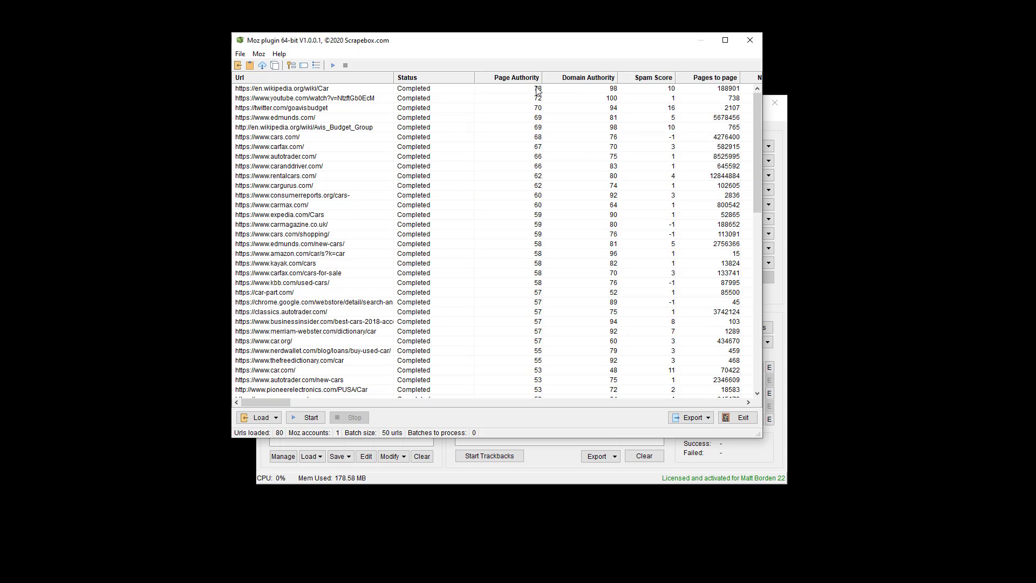
Step: Try sorting by Domain Authority, Spam Score and Pages to page, ending on Page Authority highest first
{"action": "left_click", "coordinate": [598, 77]}
{"action": "left_click", "coordinate": [599, 77]}
{"action": "left_click", "coordinate": [654, 77]}
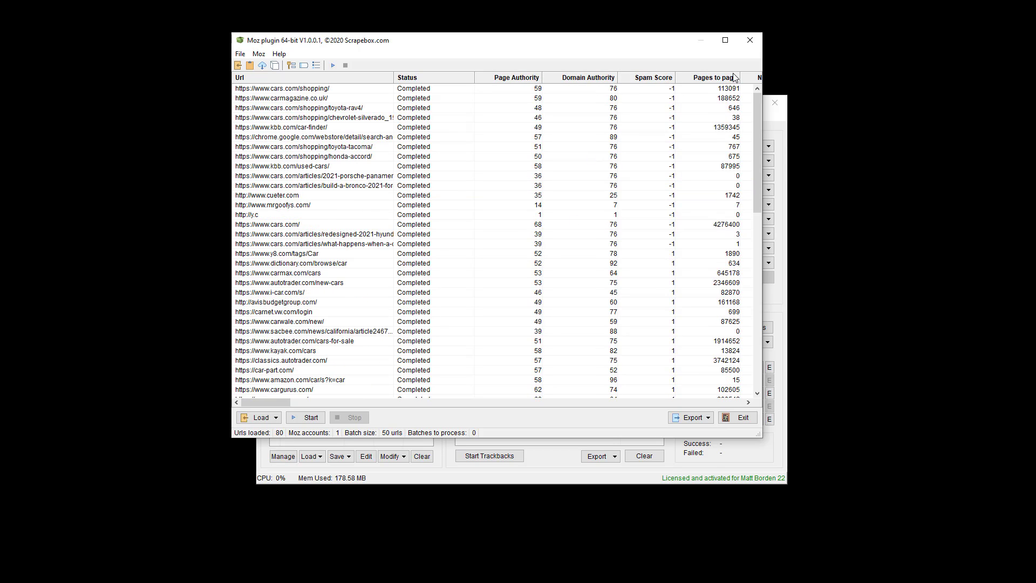
{"action": "left_click", "coordinate": [733, 77]}
{"action": "left_click", "coordinate": [517, 79]}
{"action": "left_click", "coordinate": [528, 77]}
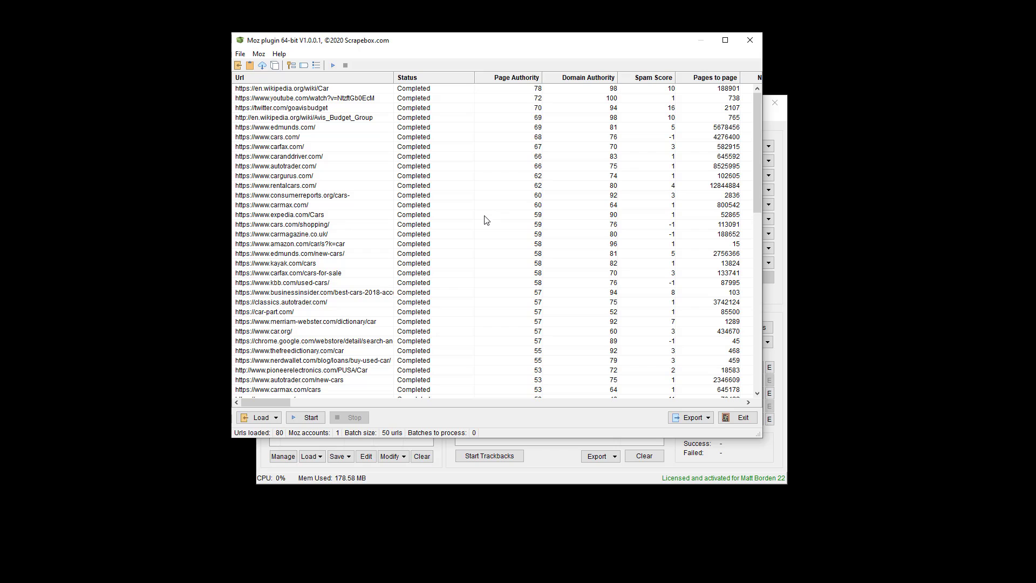
Step: Select the rows from expedia.com/Cars to the list's end and bring up their removal actions
{"action": "left_click_drag", "start_coordinate": [485, 216], "coordinate": [556, 385]}
{"action": "scroll", "coordinate": [559, 386], "scroll_direction": "down", "scroll_amount": 10}
{"action": "right_click", "coordinate": [430, 327]}
{"action": "left_click", "coordinate": [458, 334]}
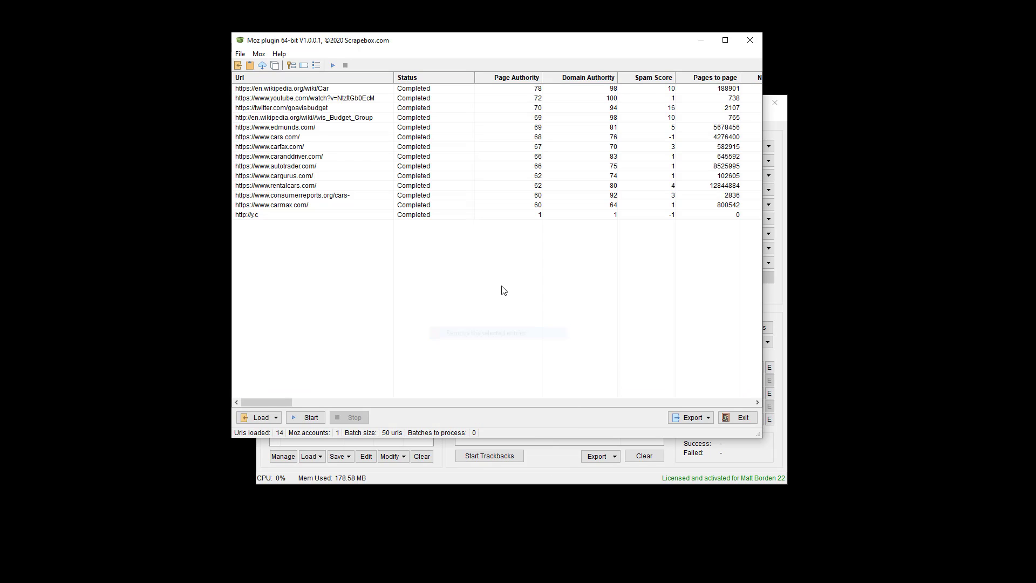
{"action": "right_click", "coordinate": [303, 215]}
{"action": "left_click", "coordinate": [335, 222]}
{"action": "left_click", "coordinate": [595, 83]}
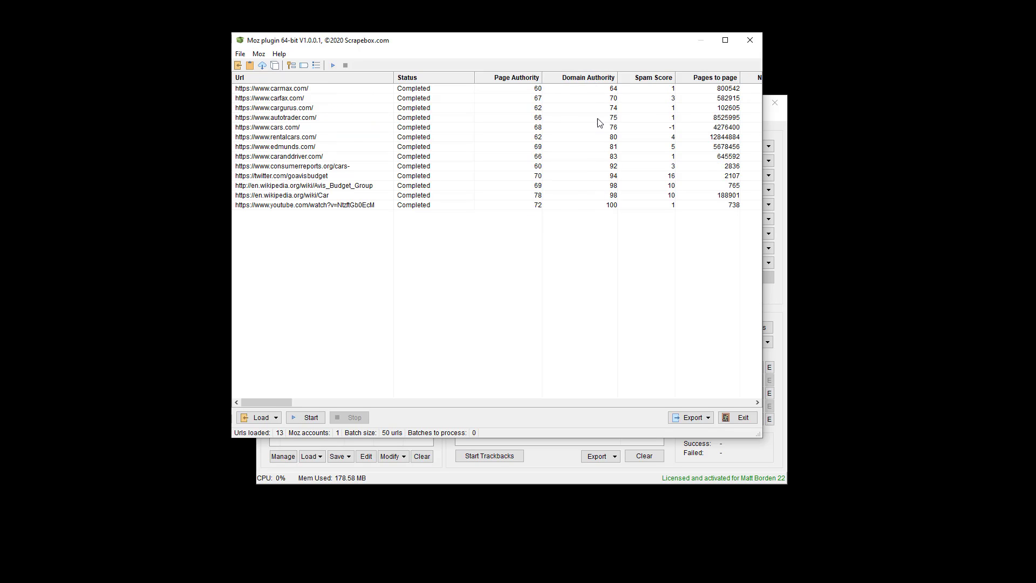
{"action": "left_click", "coordinate": [603, 79]}
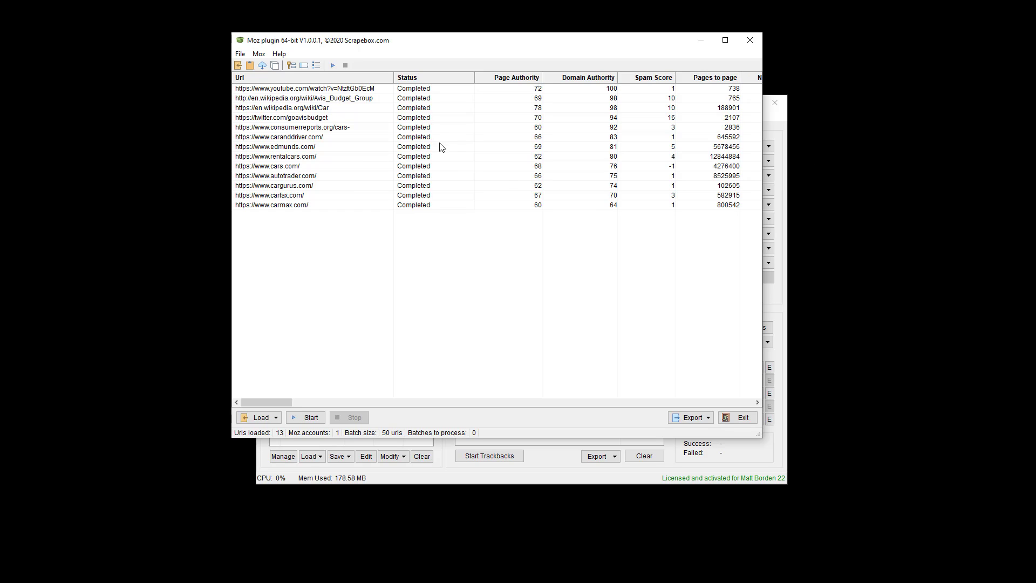
{"action": "right_click", "coordinate": [416, 139]}
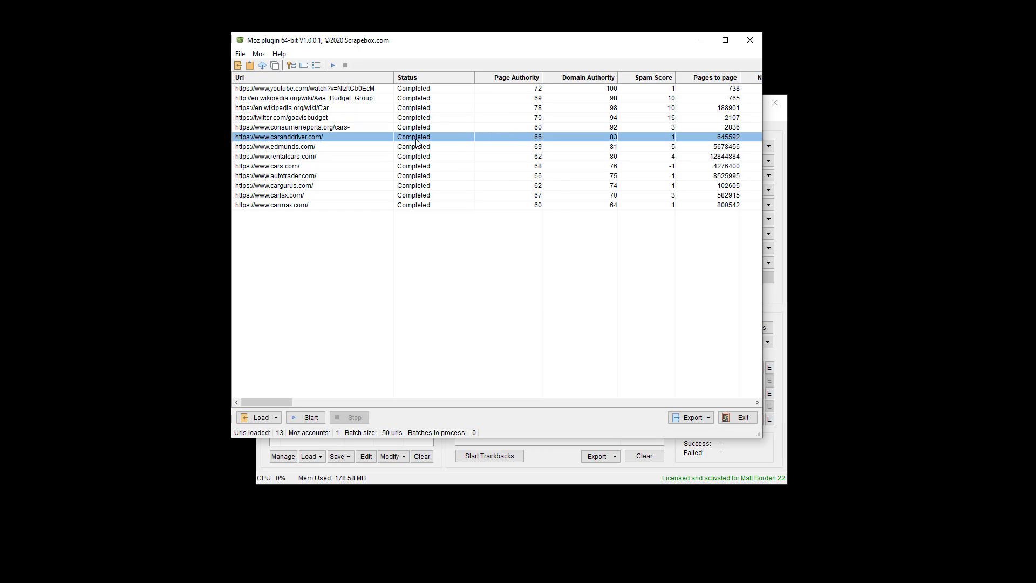
{"action": "left_click", "coordinate": [446, 159]}
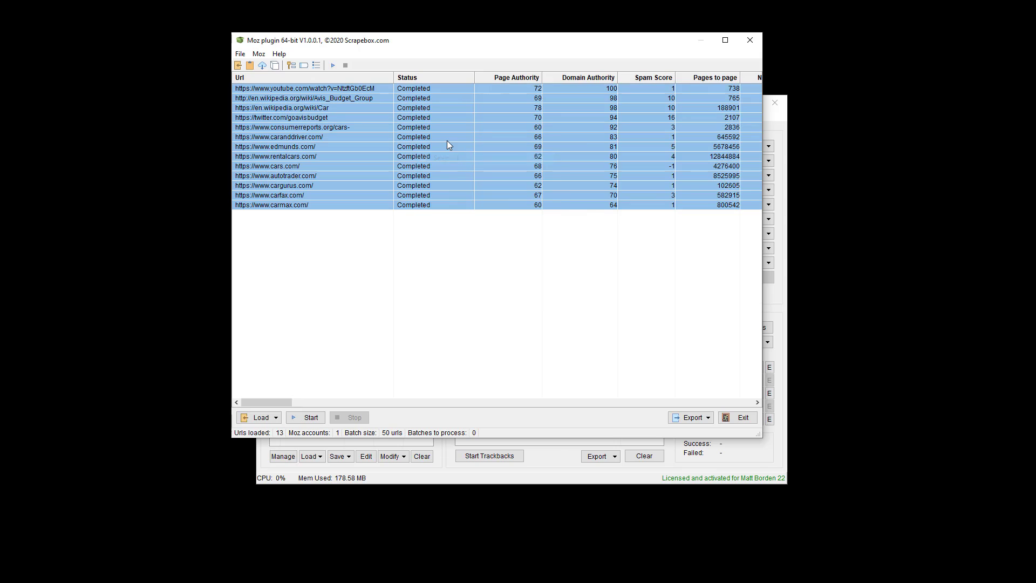
{"action": "right_click", "coordinate": [447, 140]}
{"action": "left_click", "coordinate": [465, 171]}
{"action": "right_click", "coordinate": [440, 147]}
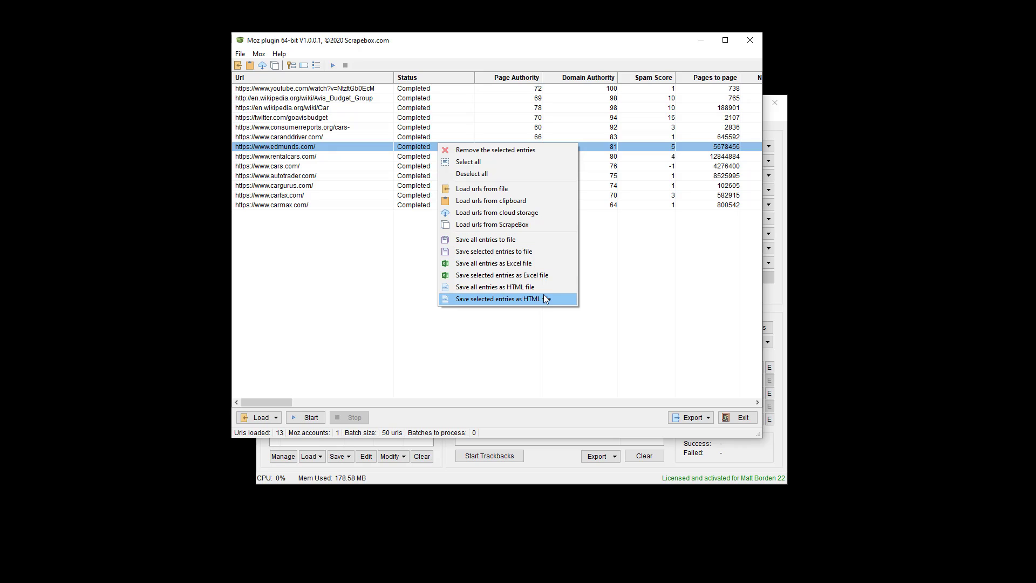
{"action": "left_click", "coordinate": [689, 418]}
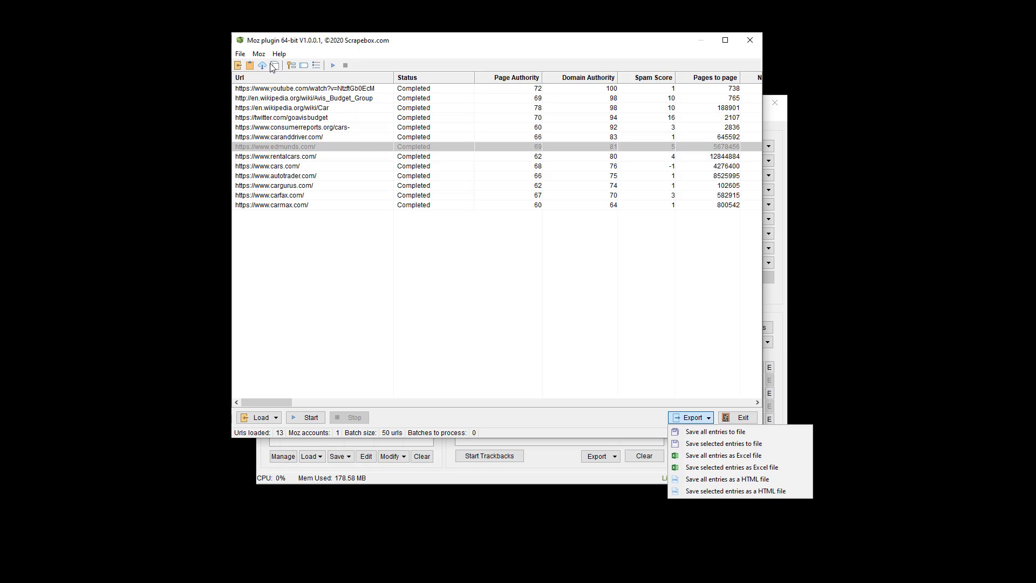
{"action": "left_click", "coordinate": [241, 54]}
{"action": "left_click", "coordinate": [261, 417]}
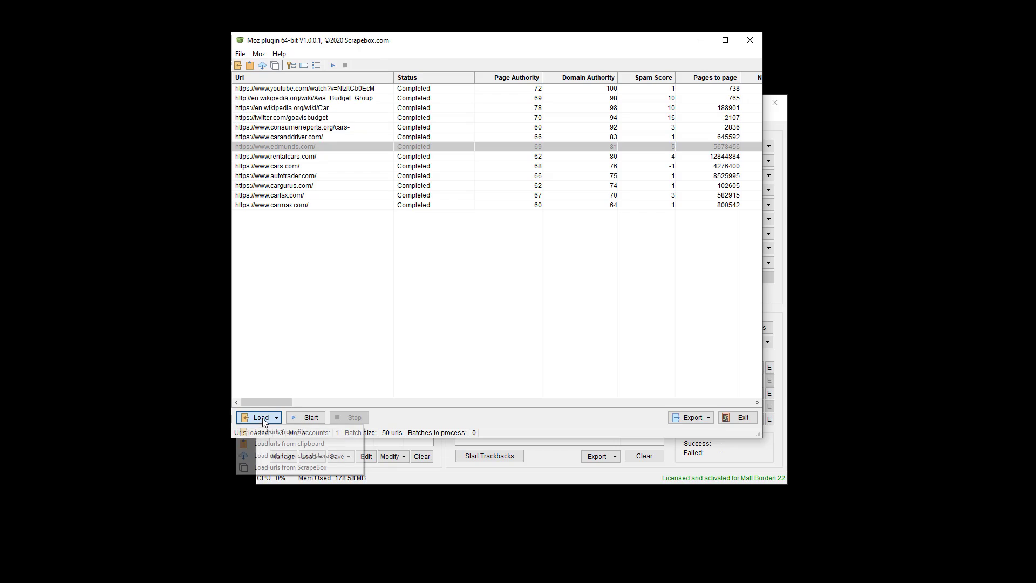
{"action": "right_click", "coordinate": [374, 205]}
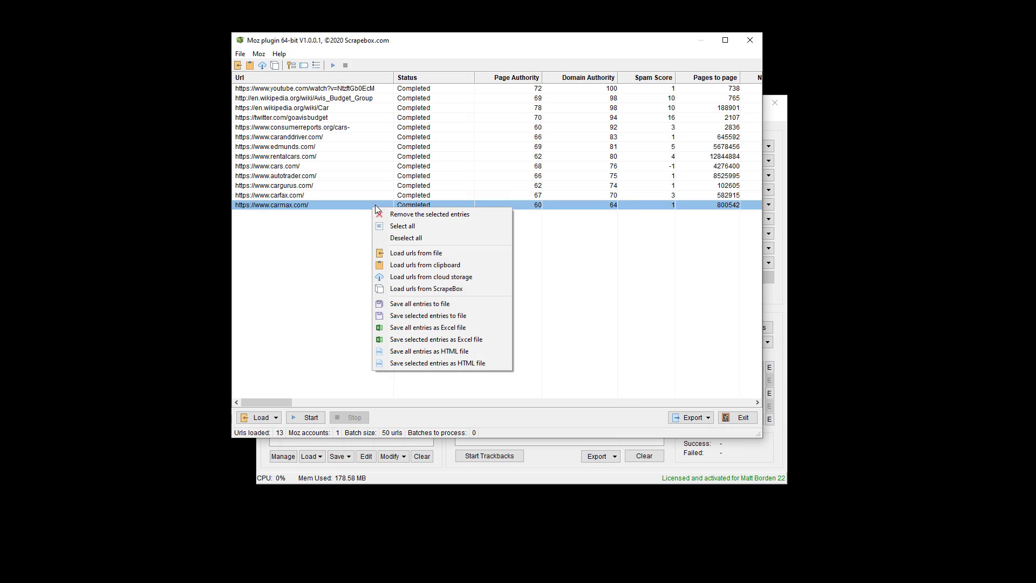
{"action": "left_click", "coordinate": [682, 418]}
{"action": "left_click", "coordinate": [739, 431]}
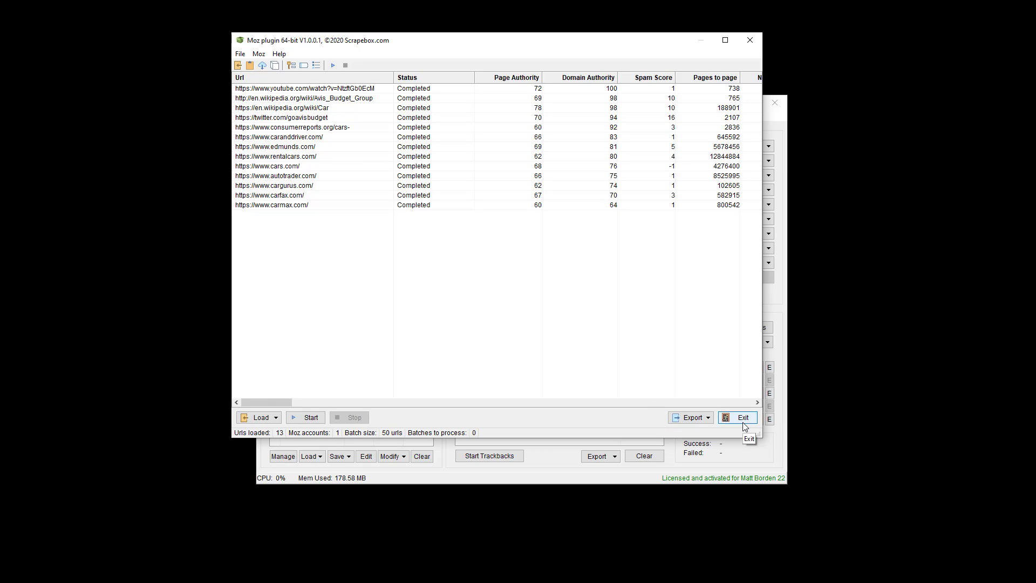
Step: Open the Load urls from cloud storage window from the File menu
{"action": "left_click", "coordinate": [239, 55]}
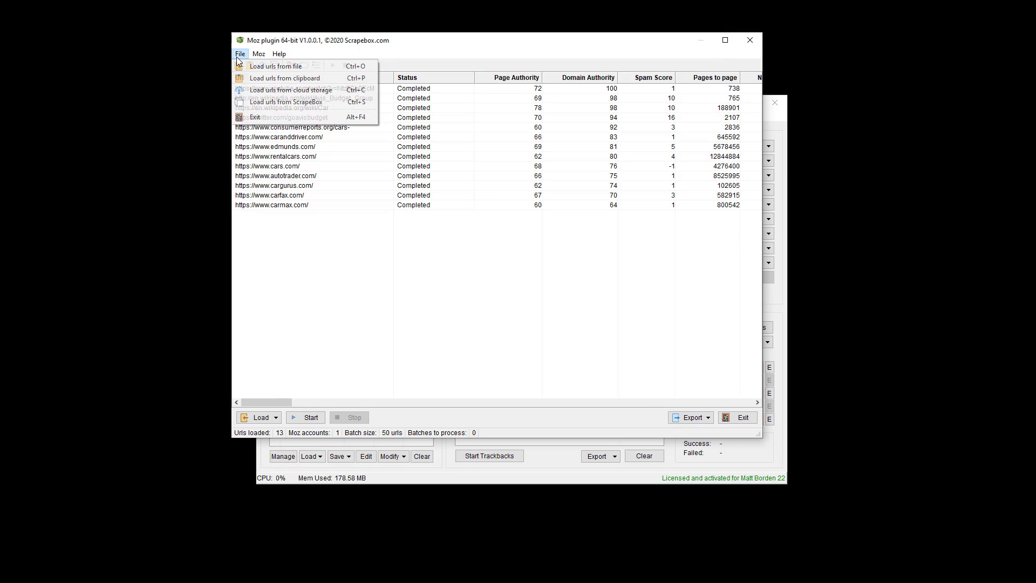
{"action": "left_click", "coordinate": [326, 205]}
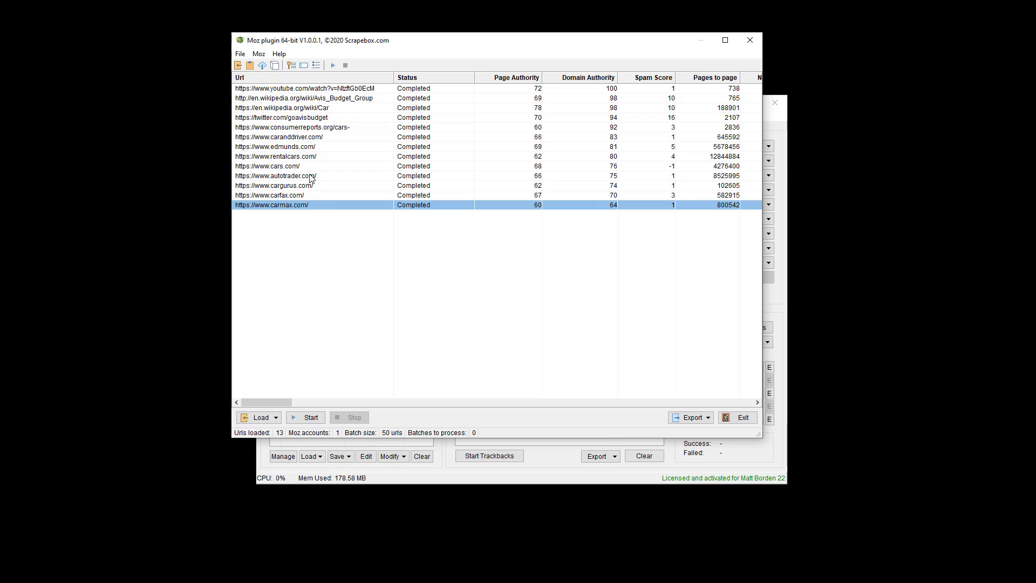
{"action": "left_click", "coordinate": [260, 56]}
{"action": "mouse_move", "coordinate": [241, 56]}
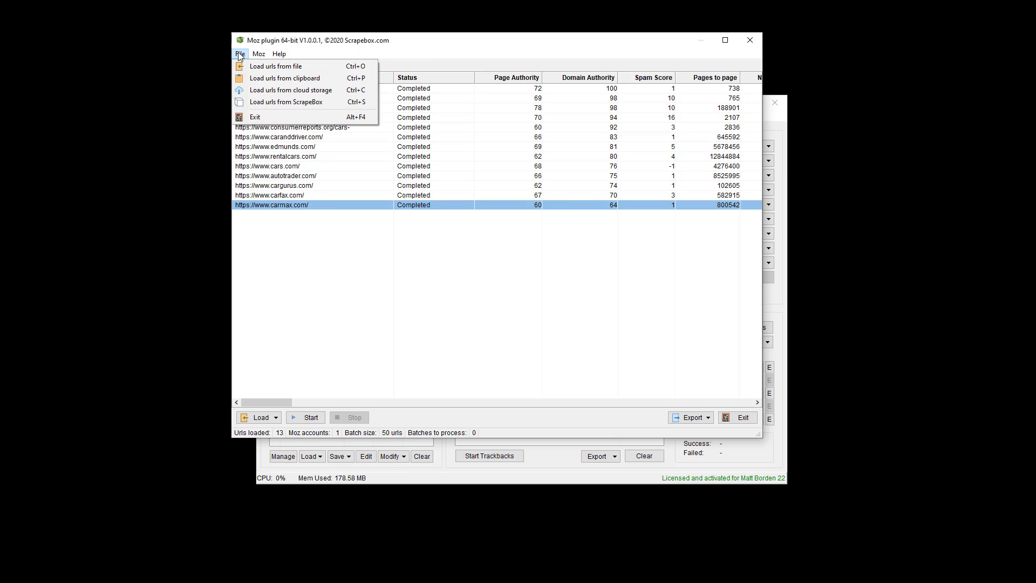
{"action": "left_click", "coordinate": [251, 95]}
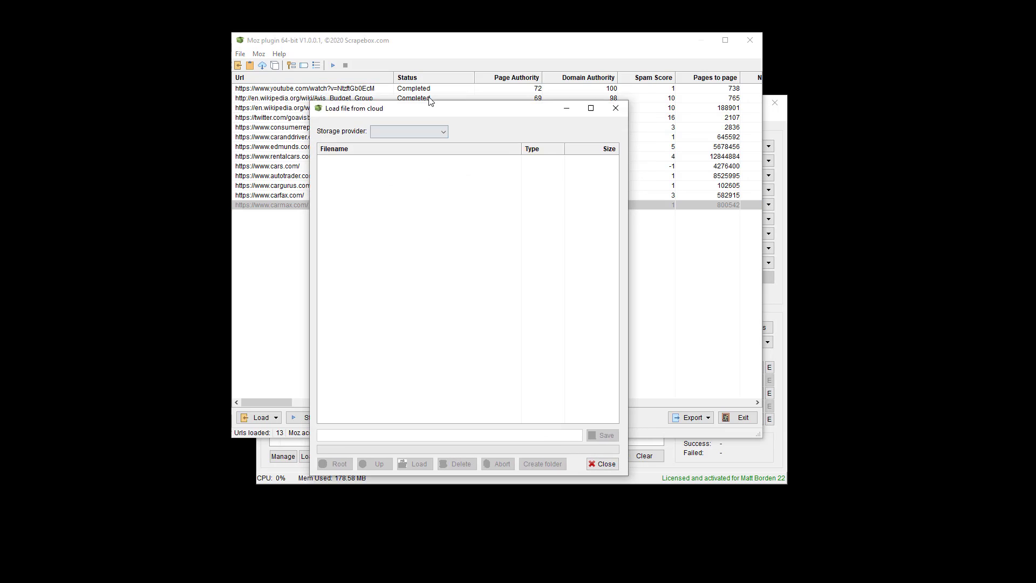
Step: View the storage provider list without choosing one, then bring the main ScrapeBox window forward
{"action": "left_click", "coordinate": [432, 105]}
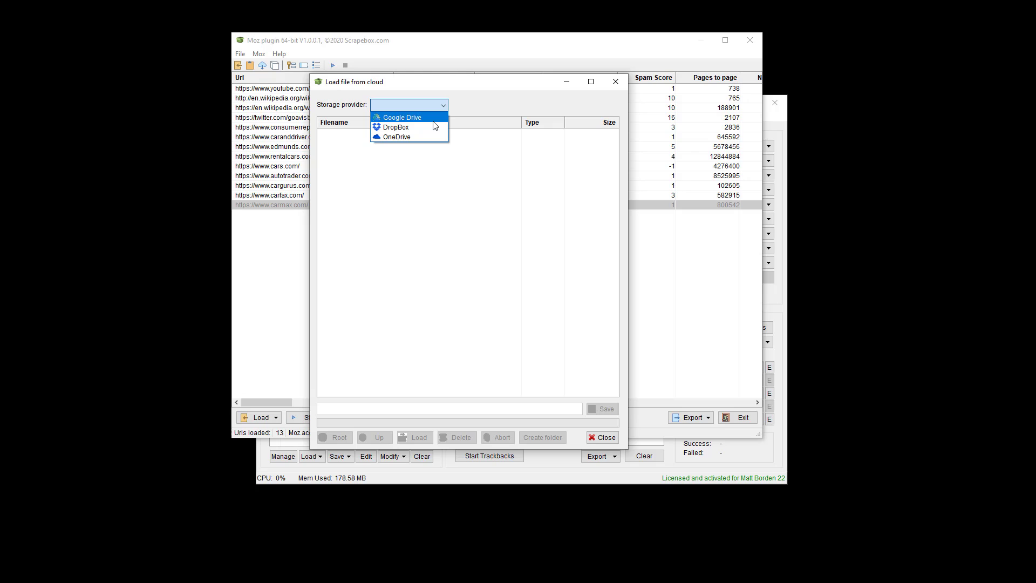
{"action": "left_click", "coordinate": [467, 181]}
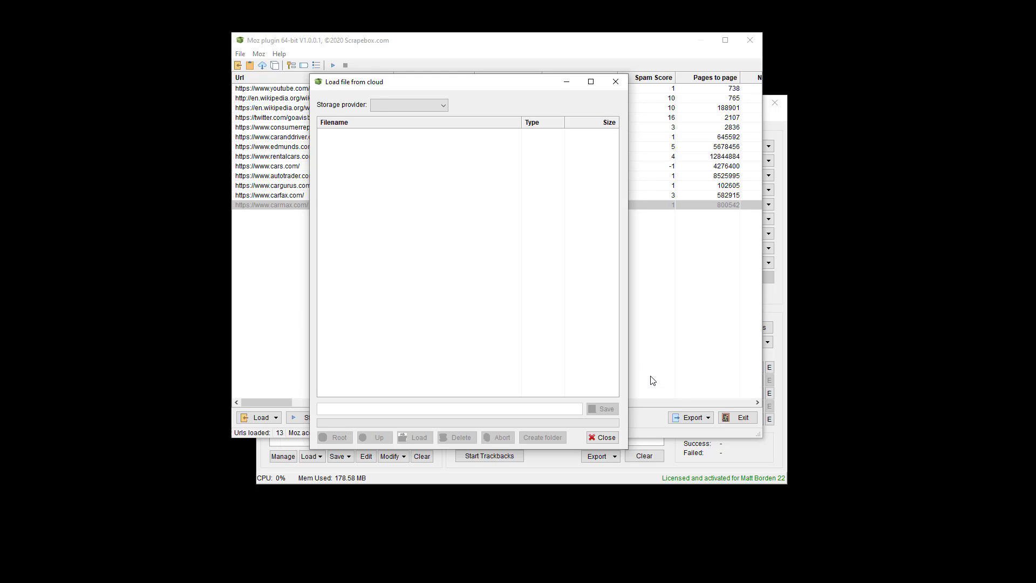
{"action": "left_click", "coordinate": [697, 468]}
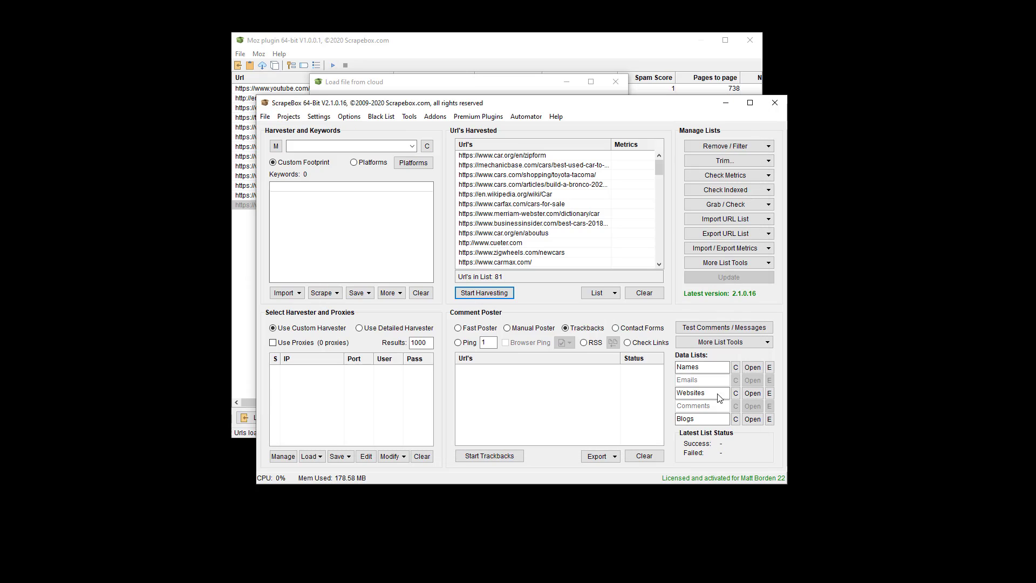
Step: Open Import URL List > Import from Cloud Storage, then close the Load file from cloud dialog
{"action": "left_click", "coordinate": [706, 221]}
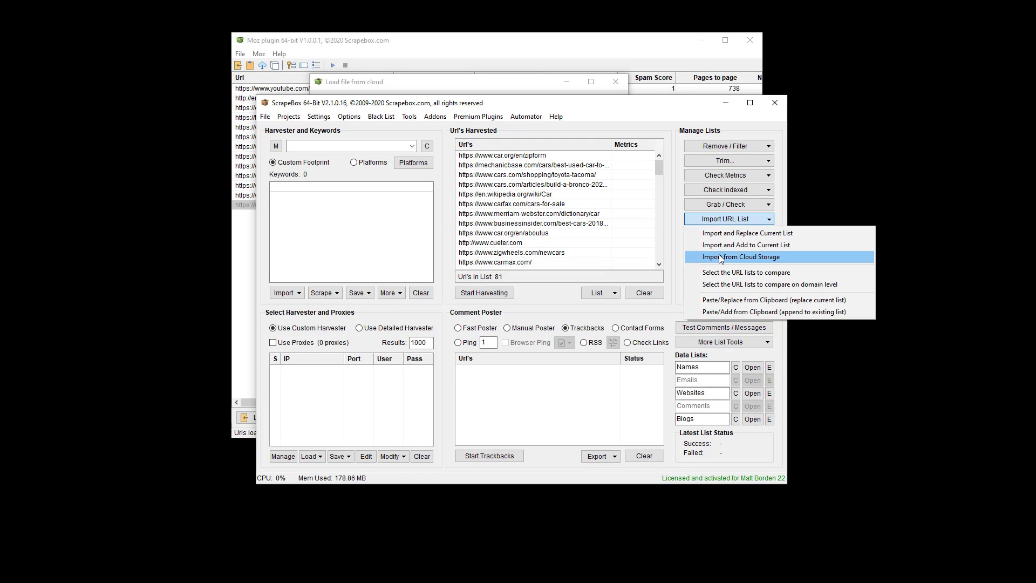
{"action": "left_click", "coordinate": [749, 258]}
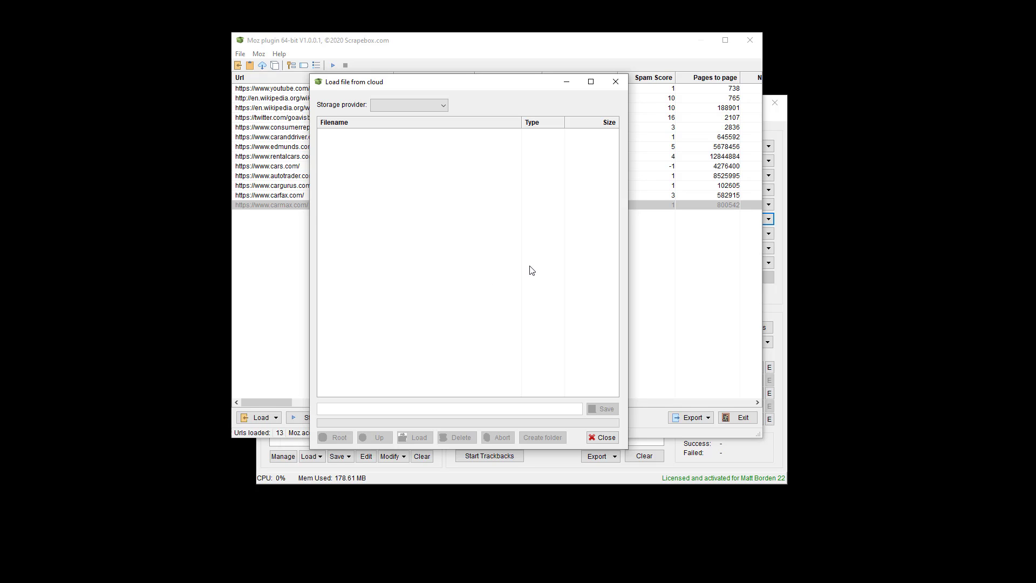
{"action": "left_click", "coordinate": [603, 437]}
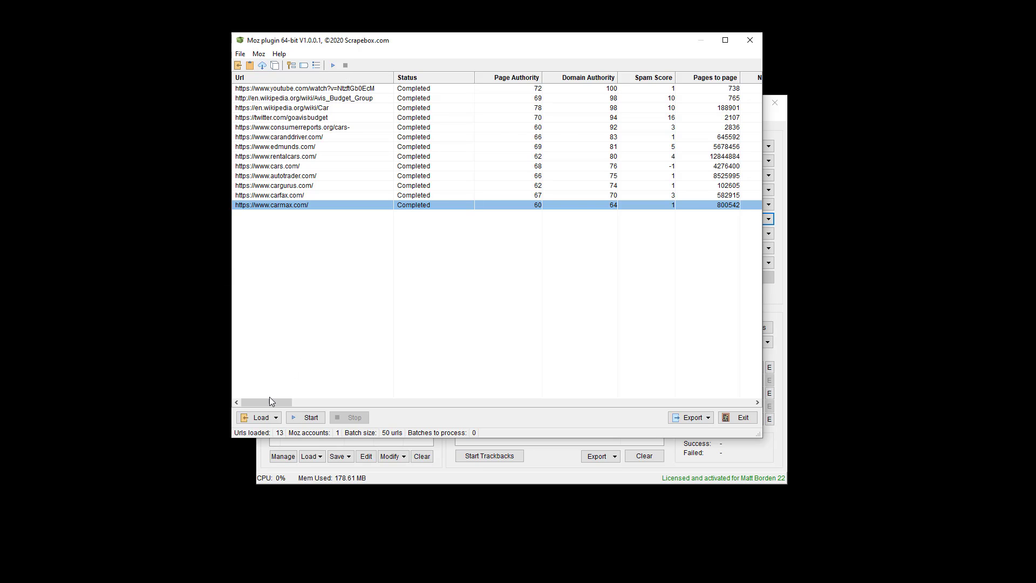
Step: Scroll to the root-domain link columns and run the Moz rows-consumed check, showing 199 rows
{"action": "left_click_drag", "start_coordinate": [271, 401], "coordinate": [750, 403]}
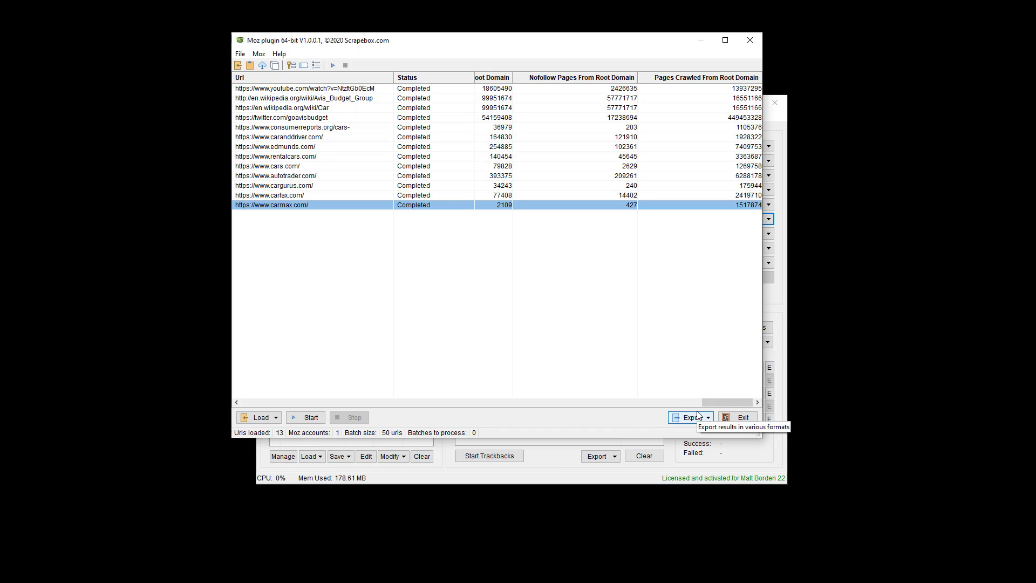
{"action": "left_click", "coordinate": [304, 65]}
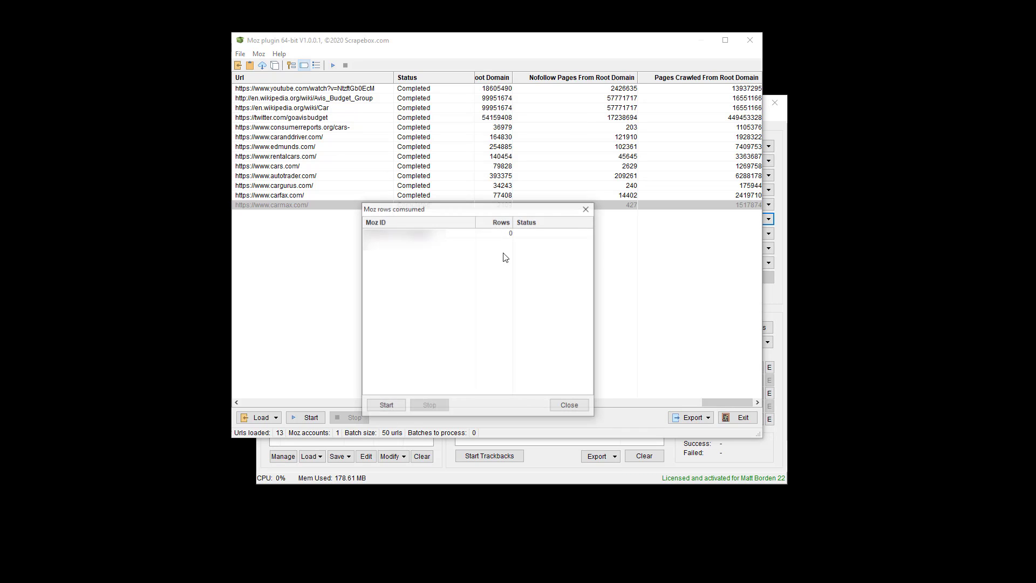
{"action": "left_click", "coordinate": [382, 409]}
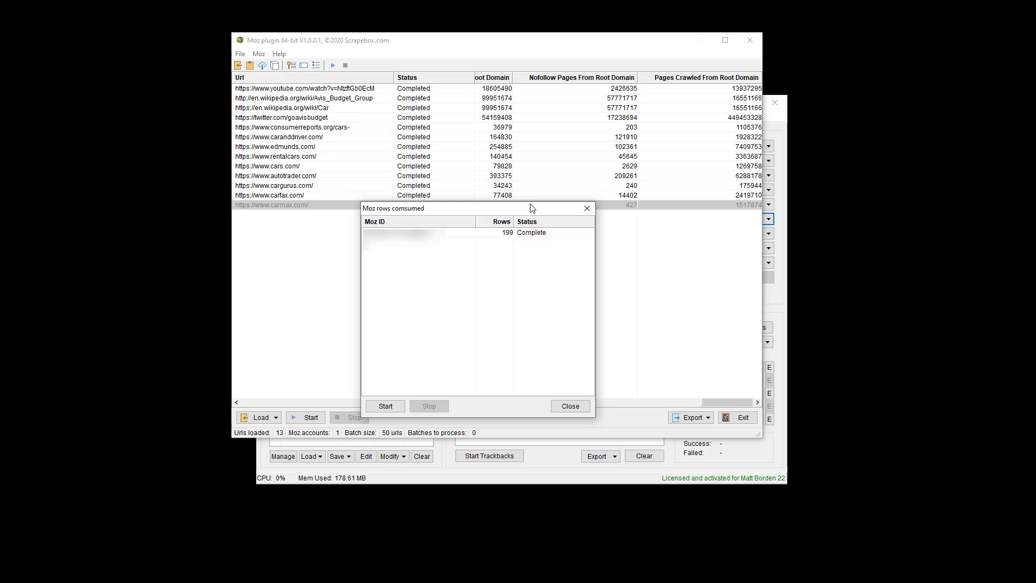
{"action": "left_click", "coordinate": [571, 406]}
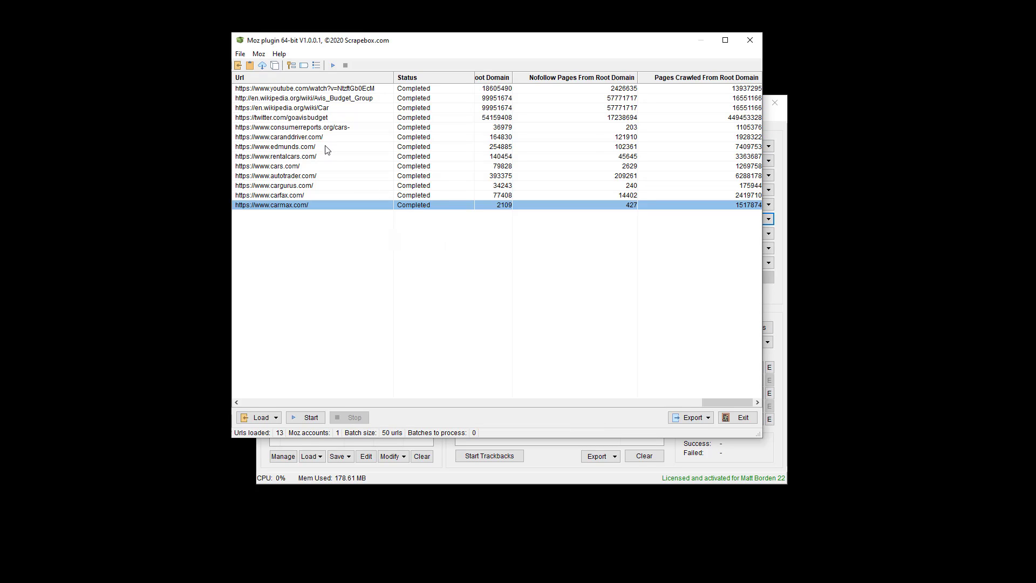